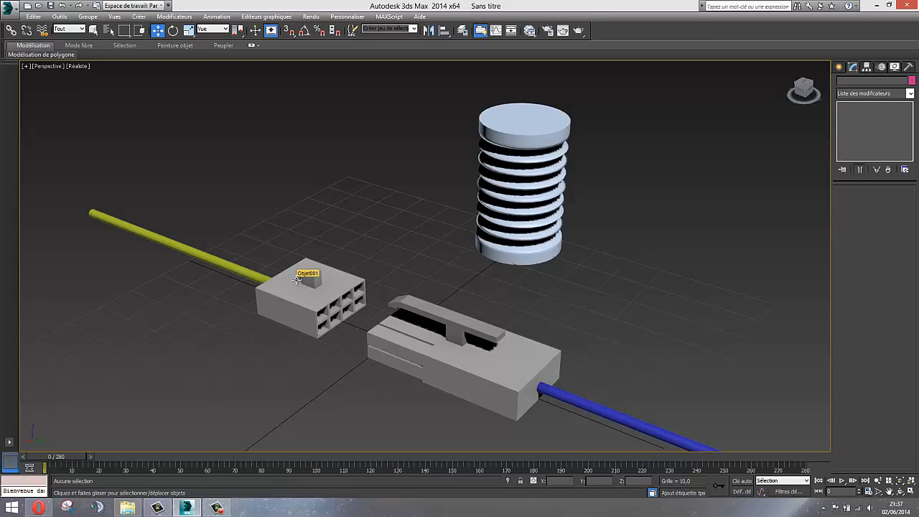
# Examine the two connector halves, their cables and the bellows from several viewing angles
pyautogui.moveTo(491, 287); pyautogui.dragTo(456, 249, button='middle')
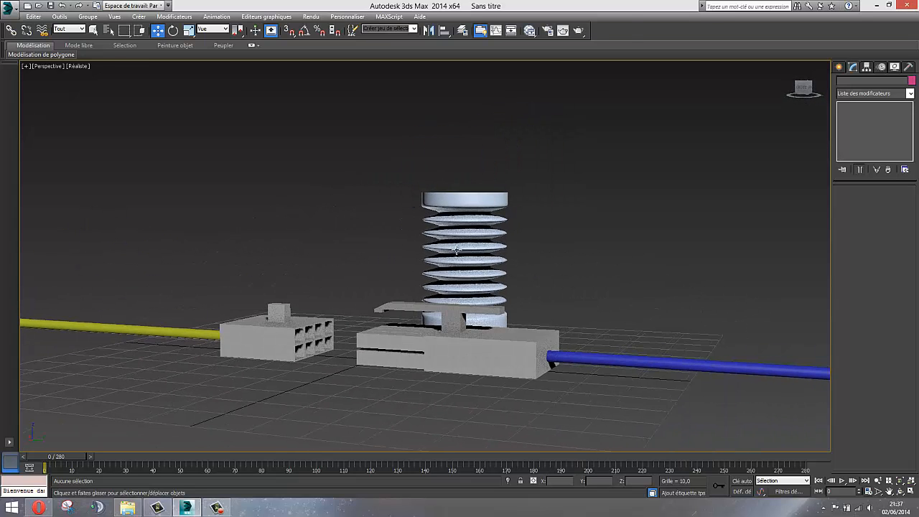
pyautogui.keyDown('alt'); pyautogui.moveTo(375, 294); pyautogui.dragTo(346, 319, button='middle'); pyautogui.keyUp('alt')
pyautogui.scroll(3, 352, 350)
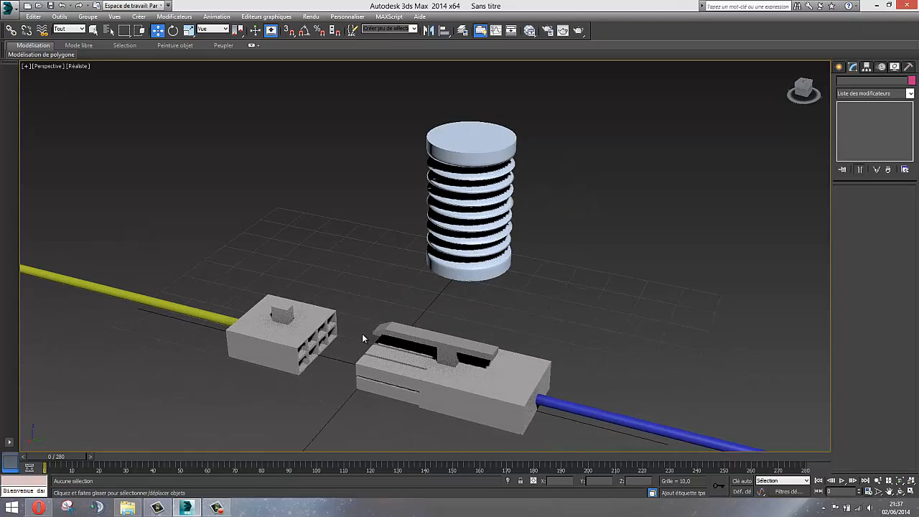
pyautogui.keyDown('alt'); pyautogui.moveTo(361, 338); pyautogui.dragTo(438, 258, button='middle'); pyautogui.keyUp('alt')
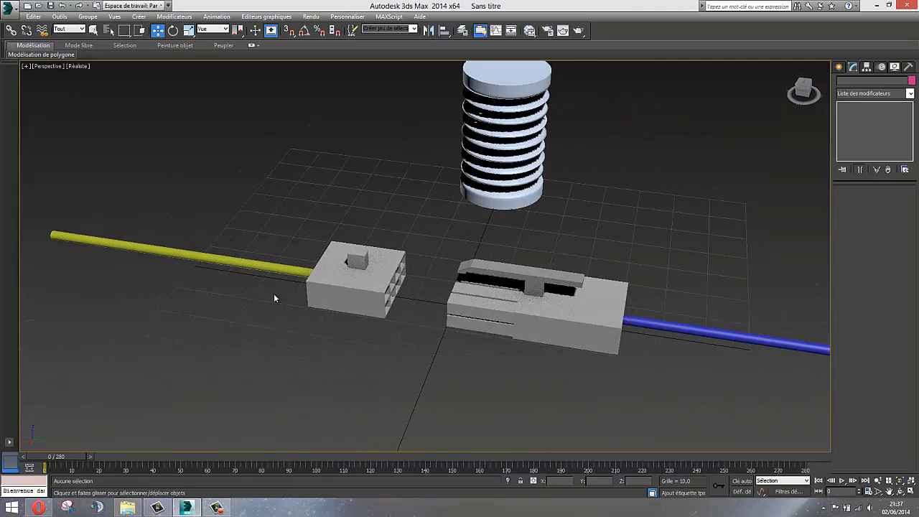
pyautogui.moveTo(395, 333)
pyautogui.mouseDown(button='middle')
pyautogui.moveTo(340, 329)
pyautogui.moveTo(387, 342)
pyautogui.mouseUp(button='middle')
pyautogui.scroll(3, 463, 314)
pyautogui.scroll(-3, 474, 316)
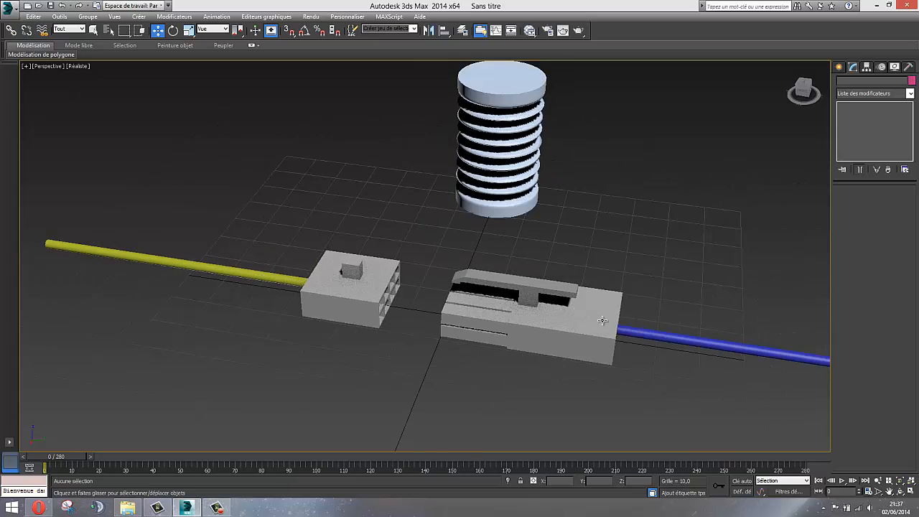
# Select the clip connector's body, clip and blue cable together and slide them along Y into the yellow-cable socket
pyautogui.moveTo(472, 257); pyautogui.dragTo(675, 392)
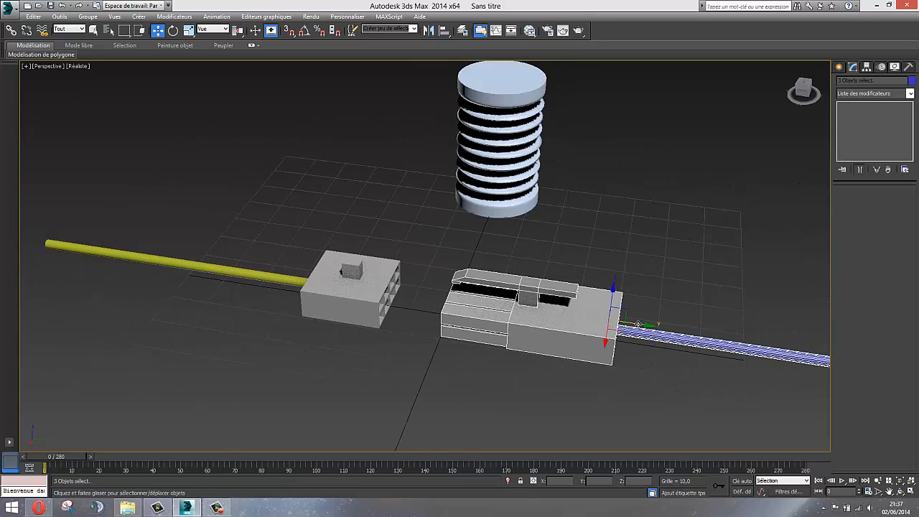
pyautogui.moveTo(639, 325)
pyautogui.mouseDown()
pyautogui.moveTo(508, 319)
pyautogui.moveTo(638, 326)
pyautogui.mouseUp()
pyautogui.scroll(5, 493, 334)
pyautogui.keyDown('alt'); pyautogui.moveTo(492, 335); pyautogui.dragTo(518, 309, button='middle'); pyautogui.keyUp('alt')
pyautogui.scroll(-3, 474, 311)
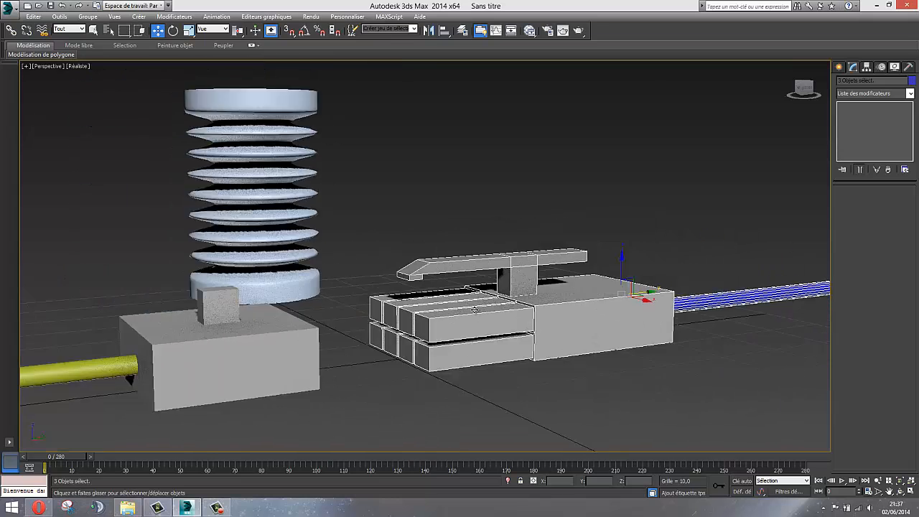
pyautogui.scroll(-3, 474, 310)
pyautogui.moveTo(593, 297); pyautogui.dragTo(487, 309)
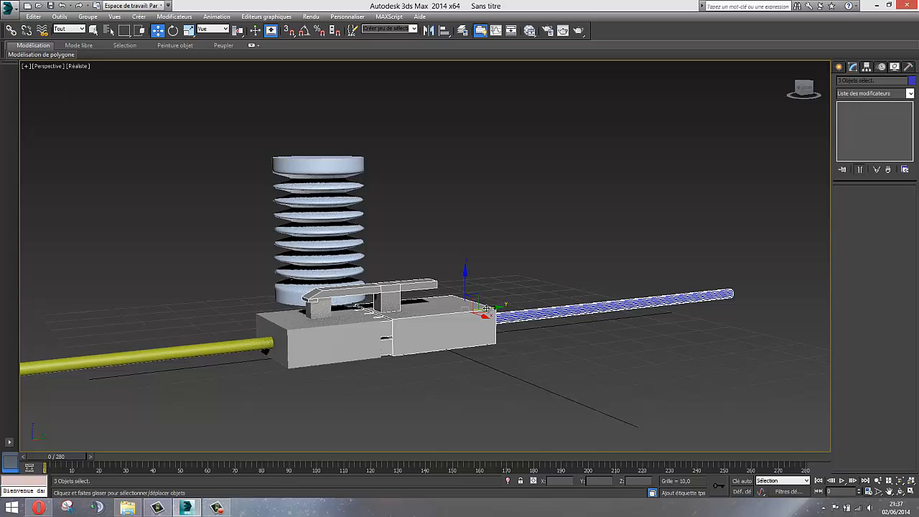
pyautogui.moveTo(486, 309); pyautogui.dragTo(480, 310)
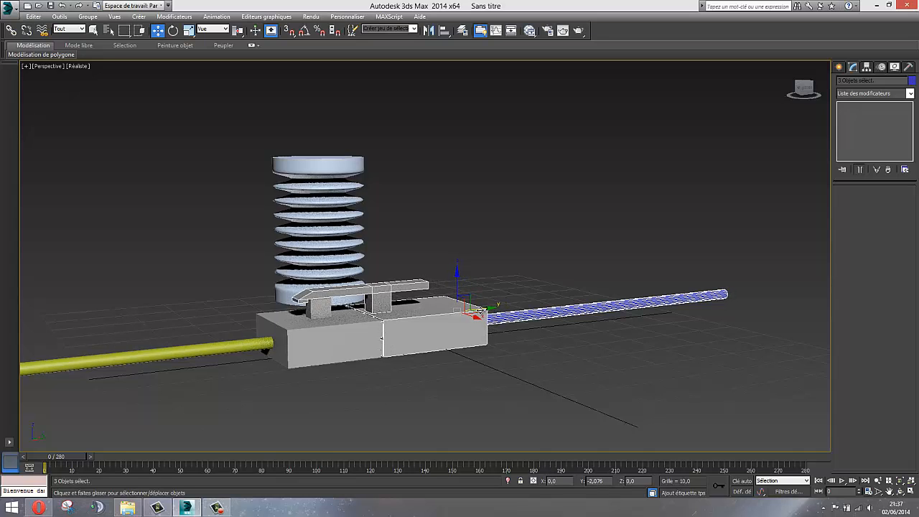
# Return the clip connector and blue cable to their separated position and clear the selection
pyautogui.keyDown('alt'); pyautogui.moveTo(306, 335); pyautogui.dragTo(284, 335, button='middle'); pyautogui.keyUp('alt')
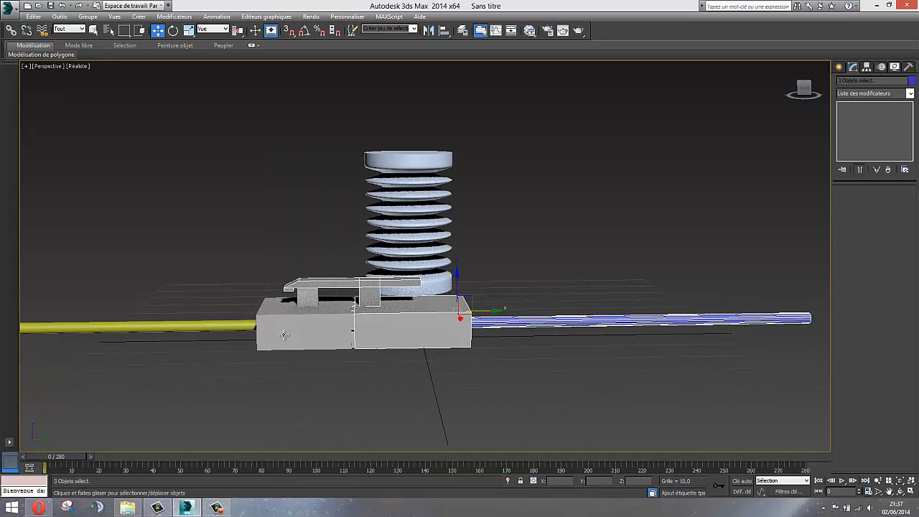
pyautogui.moveTo(283, 334); pyautogui.dragTo(378, 320)
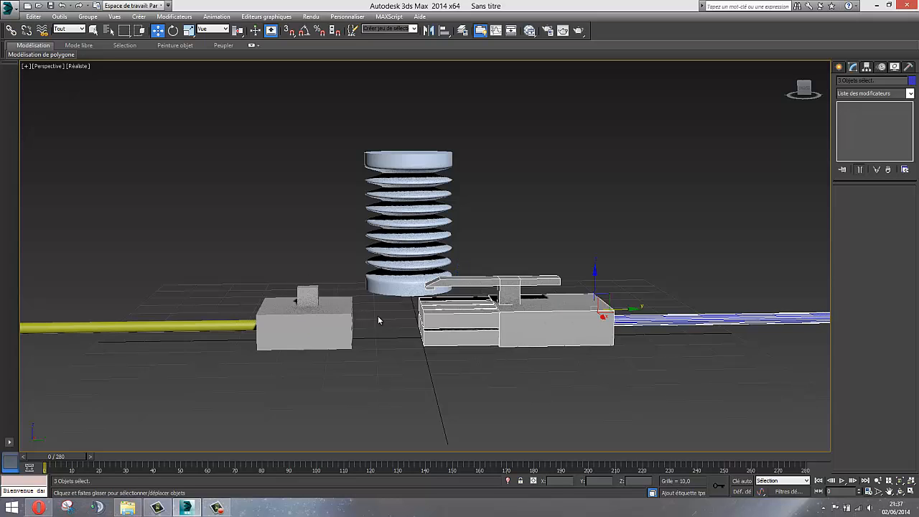
pyautogui.keyDown('alt'); pyautogui.moveTo(378, 320); pyautogui.dragTo(266, 315, button='middle'); pyautogui.keyUp('alt')
pyautogui.scroll(5, 402, 367)
pyautogui.click(304, 388)
pyautogui.moveTo(304, 388); pyautogui.dragTo(341, 370, button='middle')
pyautogui.scroll(-5, 241, 323)
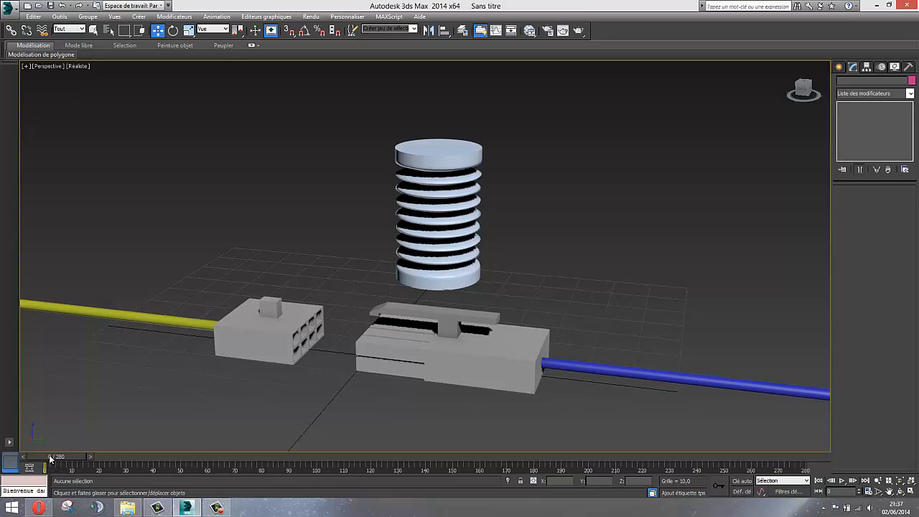
# Play the animation in the viewport, stop it, and bring the time slider back to the start of the timeline
pyautogui.moveTo(50, 458)
pyautogui.mouseDown()
pyautogui.moveTo(801, 459)
pyautogui.moveTo(65, 460)
pyautogui.mouseUp()
pyautogui.press('w')
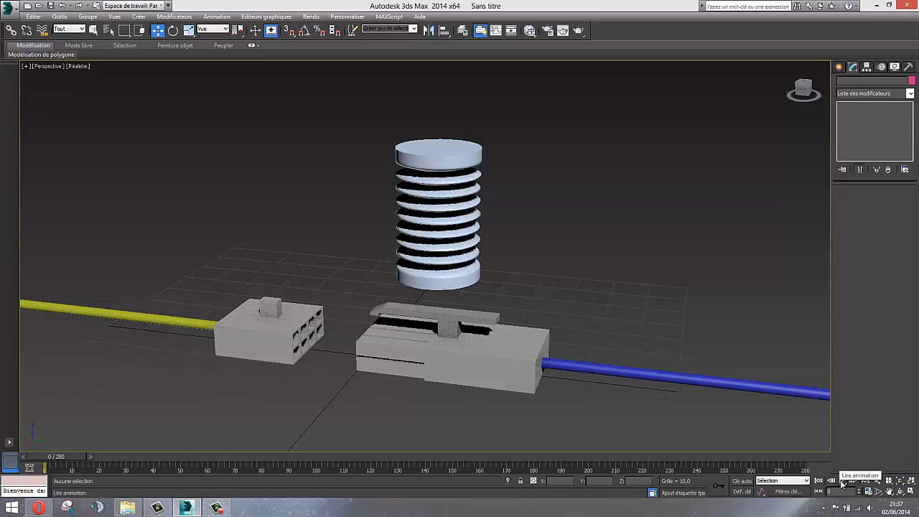
pyautogui.click(841, 481)
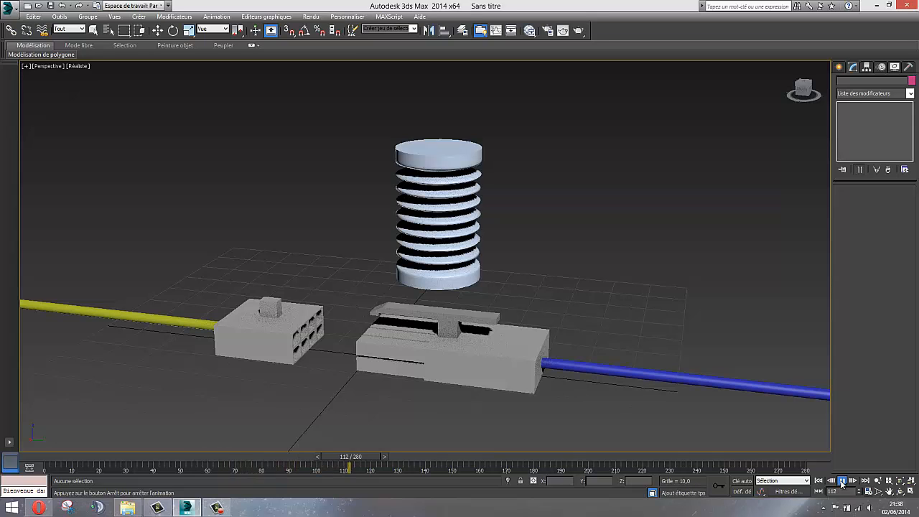
pyautogui.click(842, 482)
pyautogui.moveTo(411, 457); pyautogui.dragTo(44, 442)
pyautogui.press('w')
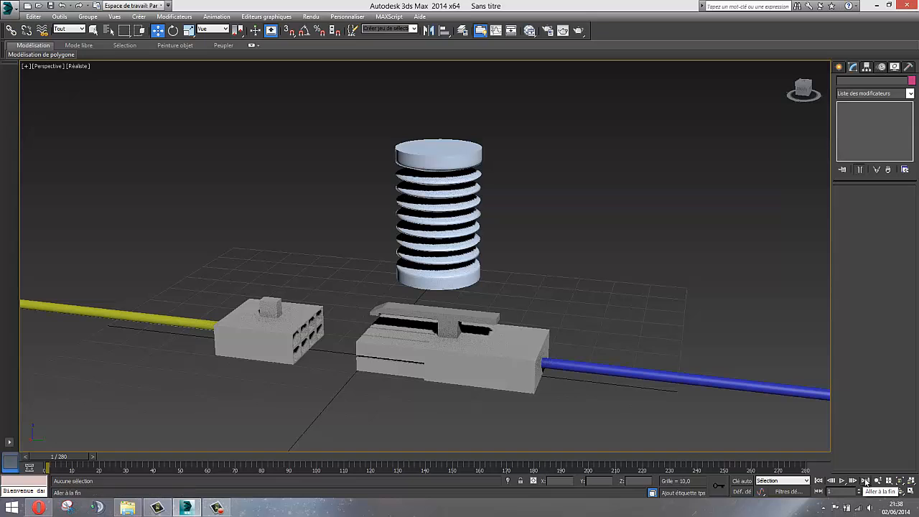
# Advance the timeline frame by frame, jump to the last frame, and return to frame 0
pyautogui.click(854, 484)
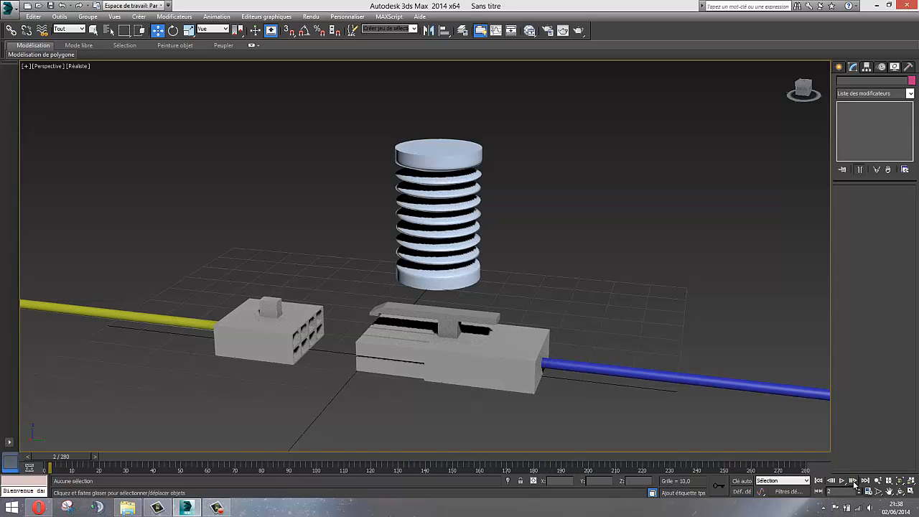
pyautogui.click(854, 484)
pyautogui.click(855, 484)
pyautogui.click(854, 484)
pyautogui.click(854, 483)
pyautogui.click(854, 484)
pyautogui.click(842, 481)
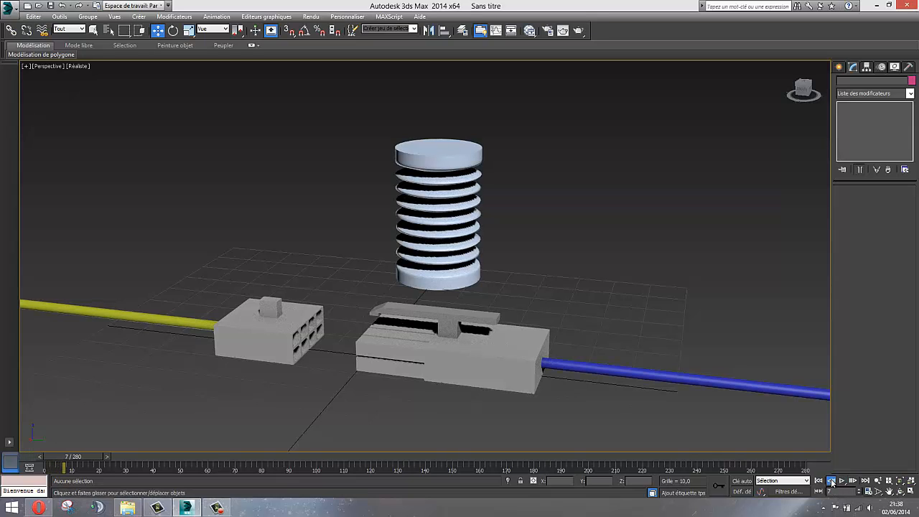
pyautogui.click(865, 481)
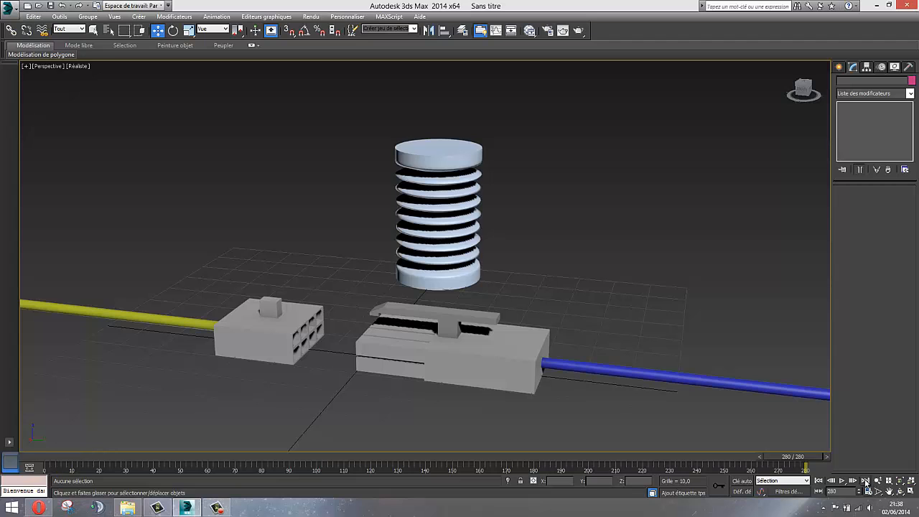
pyautogui.click(818, 480)
# Set the animation's end frame to 180 in the time configuration, keeping the start at 0, and confirm
pyautogui.moveTo(479, 398); pyautogui.dragTo(603, 391, button='middle')
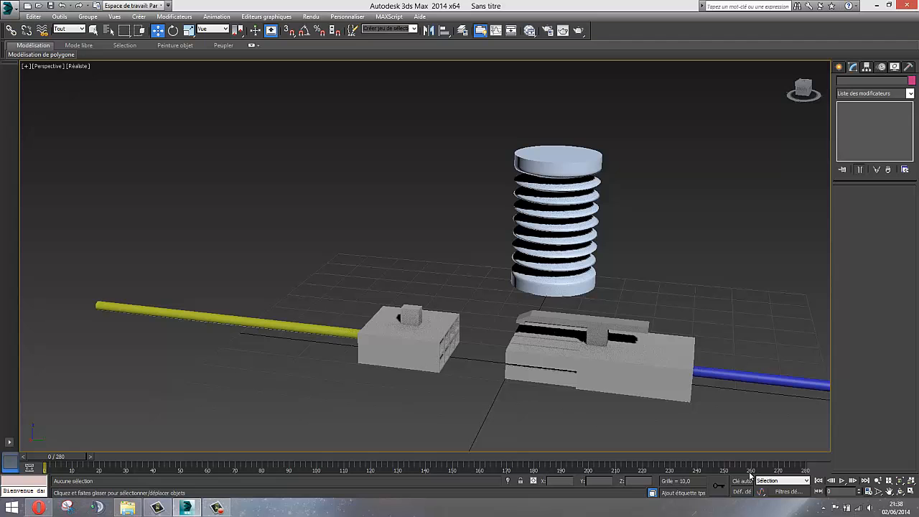
pyautogui.moveTo(547, 367); pyautogui.dragTo(486, 347, button='middle')
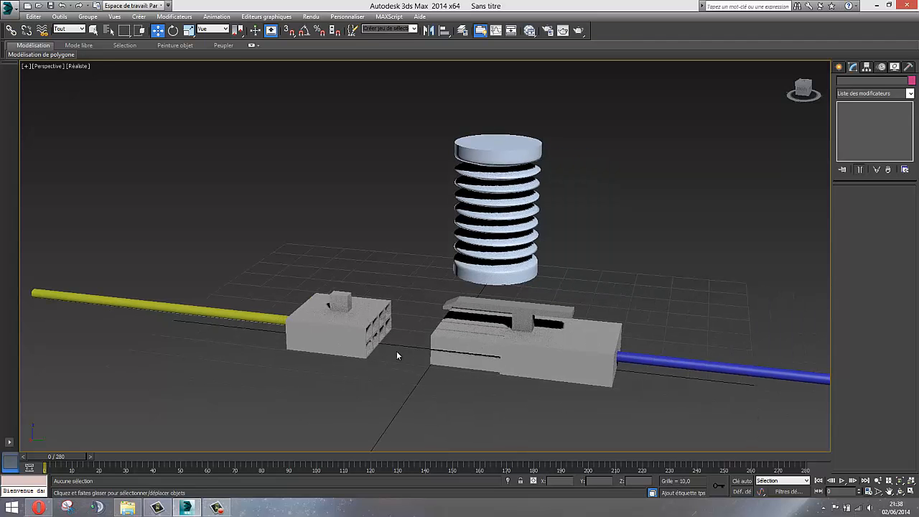
pyautogui.moveTo(396, 352); pyautogui.dragTo(367, 340, button='middle')
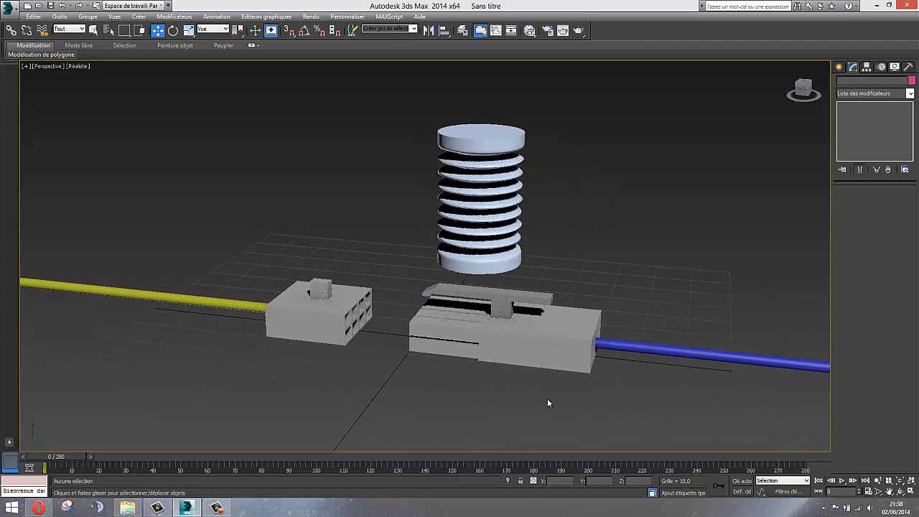
pyautogui.click(869, 492)
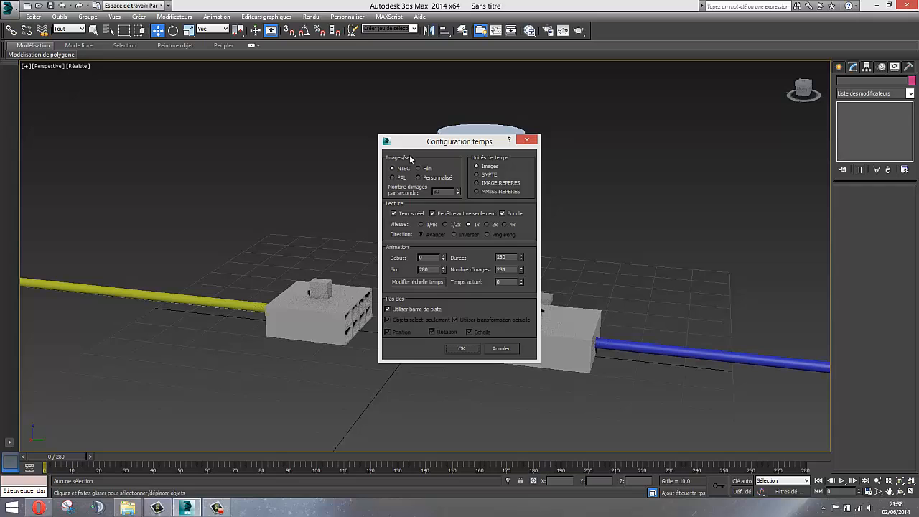
pyautogui.moveTo(435, 145); pyautogui.dragTo(314, 179)
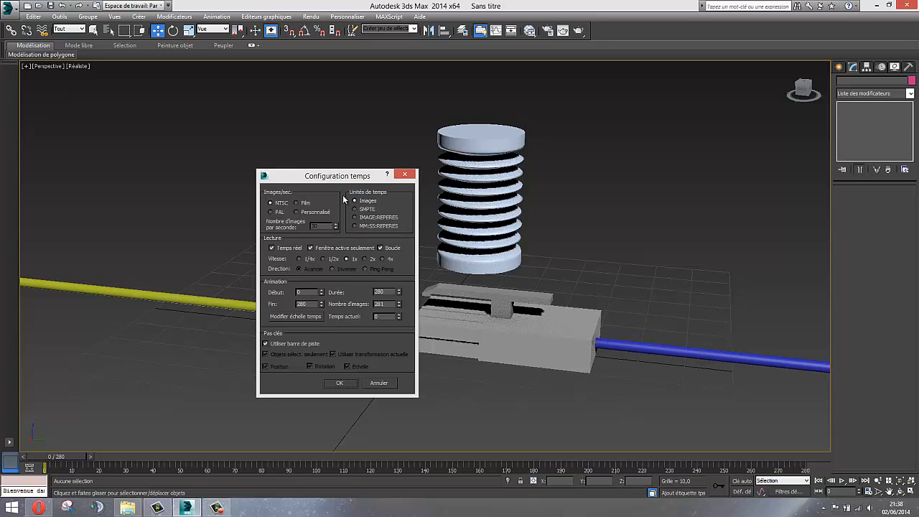
pyautogui.moveTo(342, 181); pyautogui.dragTo(694, 146)
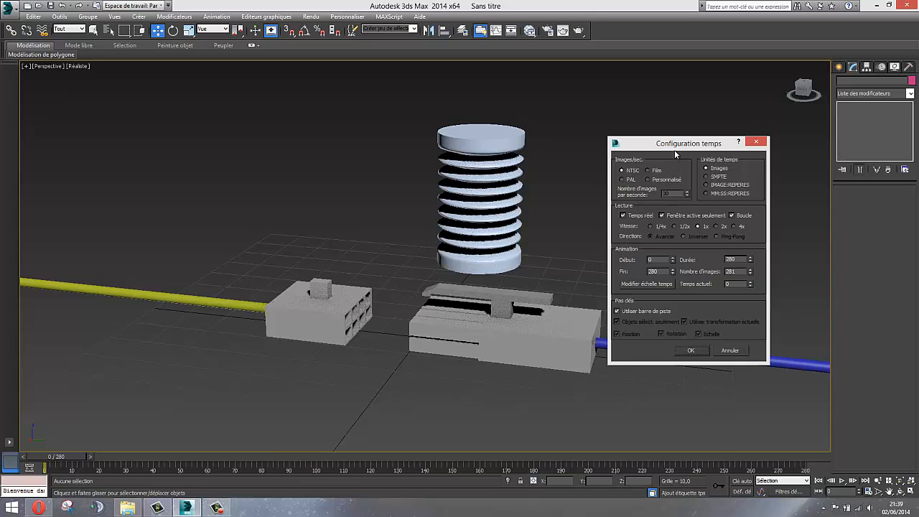
pyautogui.moveTo(690, 148); pyautogui.dragTo(531, 170)
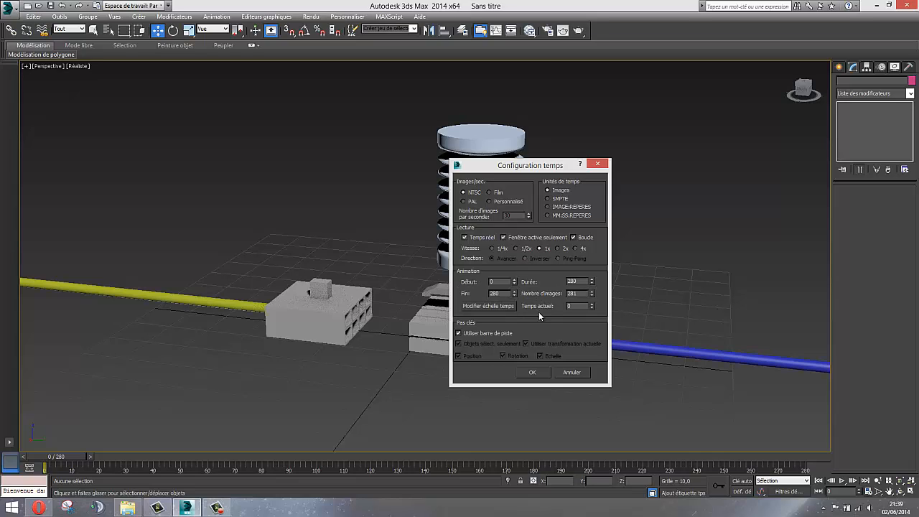
pyautogui.click(506, 293)
pyautogui.moveTo(504, 293); pyautogui.dragTo(481, 294)
pyautogui.write('180')
pyautogui.click(506, 282)
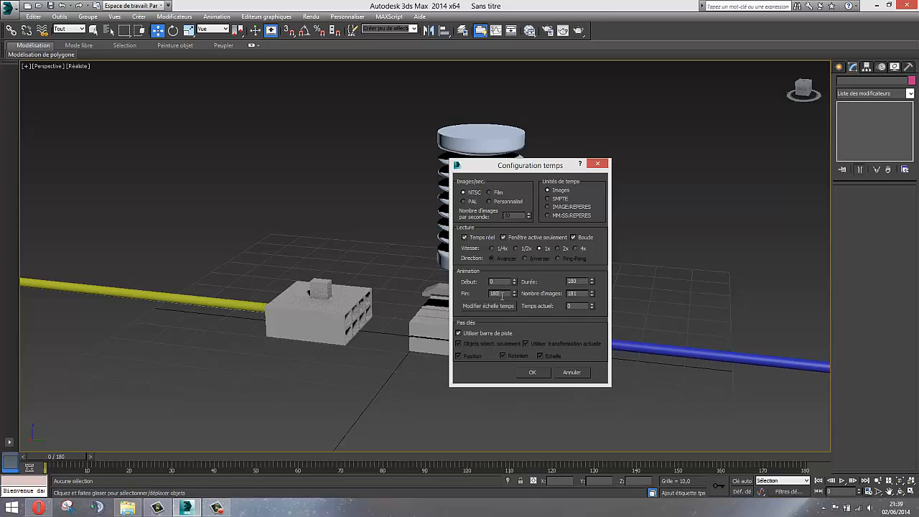
pyautogui.moveTo(503, 293); pyautogui.dragTo(485, 293)
pyautogui.click(500, 293)
pyautogui.click(531, 372)
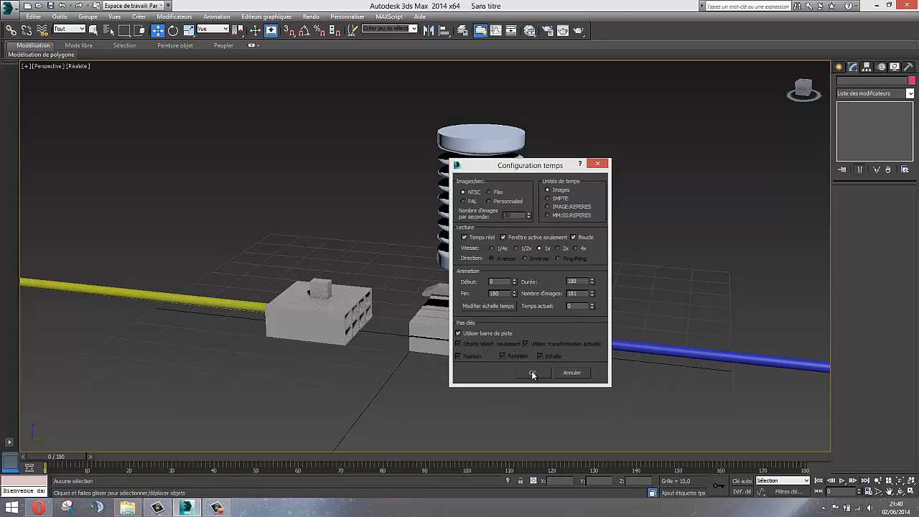
# Scrub along the shortened timeline and return to frame 0
pyautogui.moveTo(43, 463); pyautogui.dragTo(259, 467)
pyautogui.moveTo(181, 418); pyautogui.dragTo(2, 403)
pyautogui.press('w')
# Slide only the clip connector's body along Y to about 4.26 without its clip and cable, and undo the move
pyautogui.moveTo(407, 331); pyautogui.dragTo(479, 326, button='middle')
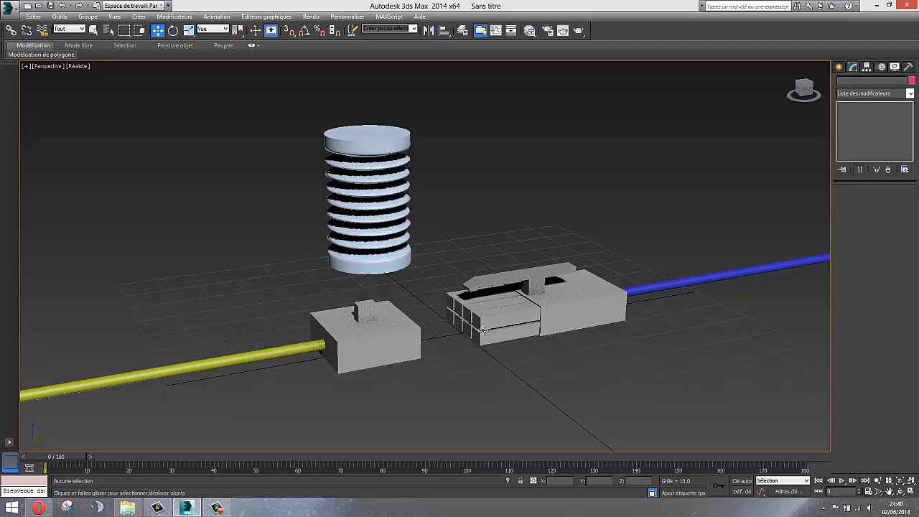
pyautogui.keyDown('alt'); pyautogui.moveTo(506, 333); pyautogui.dragTo(480, 366, button='middle'); pyautogui.keyUp('alt')
pyautogui.click(424, 265)
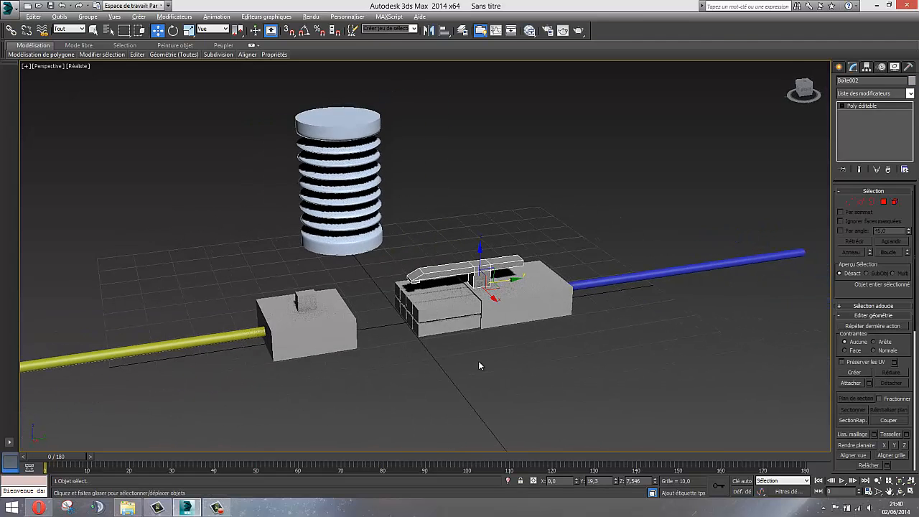
pyautogui.click(437, 340)
pyautogui.keyDown('alt'); pyautogui.moveTo(440, 336); pyautogui.dragTo(449, 330, button='middle'); pyautogui.keyUp('alt')
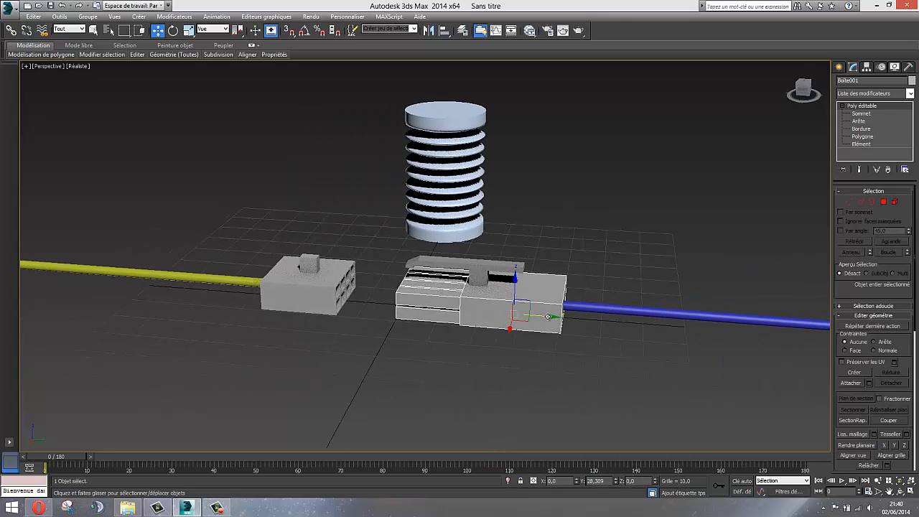
pyautogui.moveTo(547, 317); pyautogui.dragTo(453, 307)
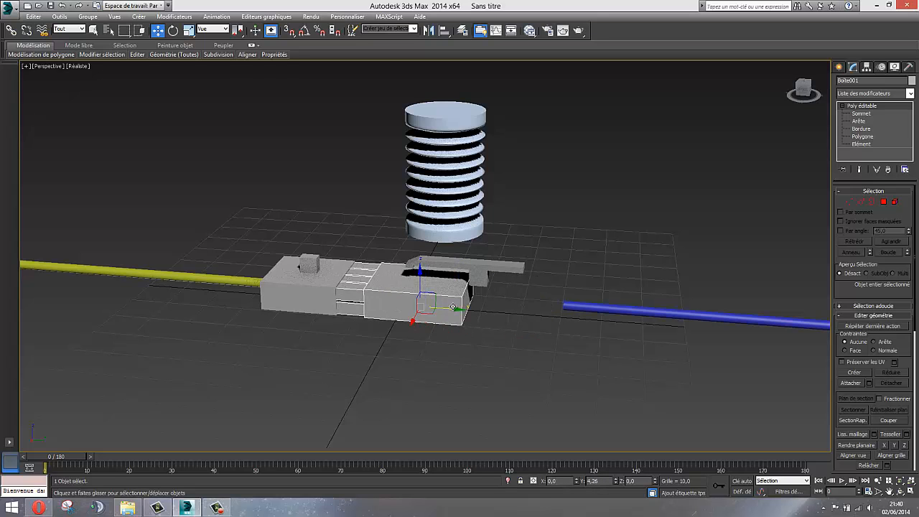
pyautogui.hotkey('ctrl', 'z')
# Check the blue cable as a separate object, try moving the connector body alone again, undo it and clear the selection
pyautogui.keyDown('alt'); pyautogui.moveTo(503, 325); pyautogui.dragTo(441, 300, button='middle'); pyautogui.keyUp('alt')
pyautogui.scroll(3, 520, 306)
pyautogui.click(540, 269)
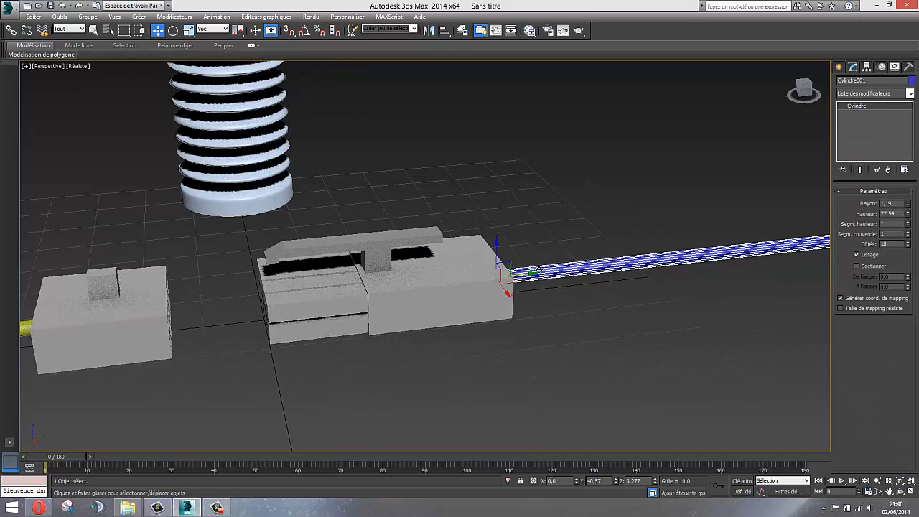
pyautogui.click(555, 330)
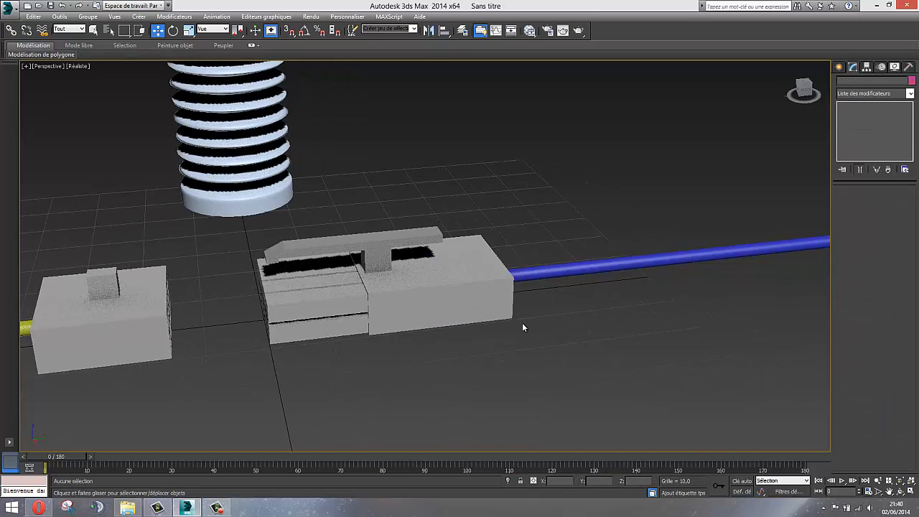
pyautogui.click(468, 285)
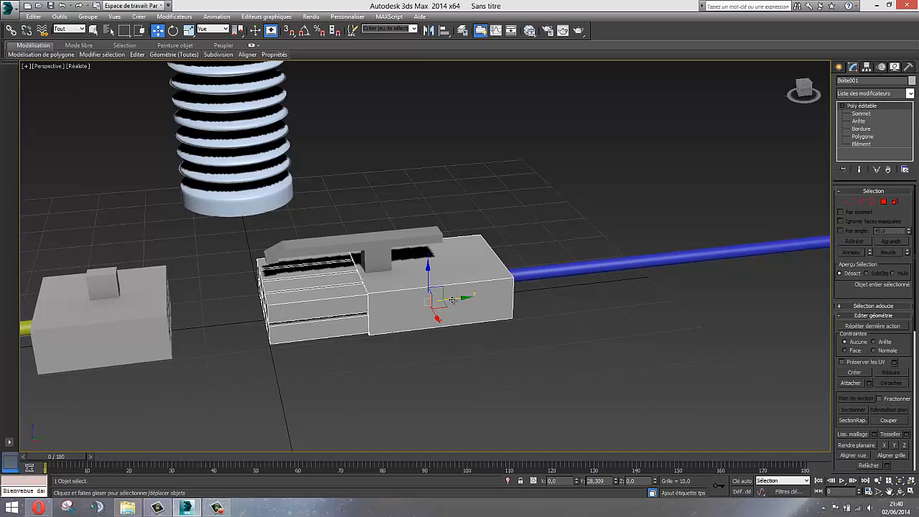
pyautogui.moveTo(451, 299); pyautogui.dragTo(382, 301)
pyautogui.hotkey('ctrl', 'z')
pyautogui.click(445, 367)
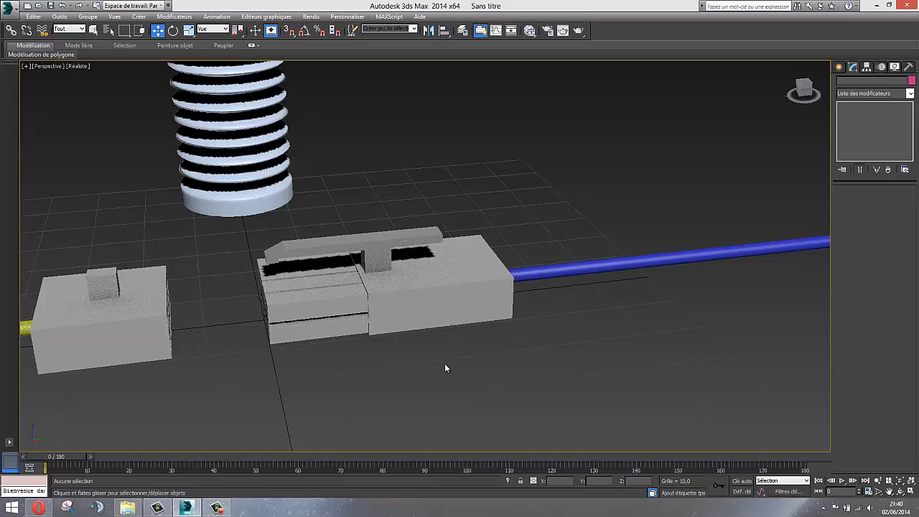
# Link the blue cable and the clip to the connector body as its children with Select and Link
pyautogui.click(11, 31)
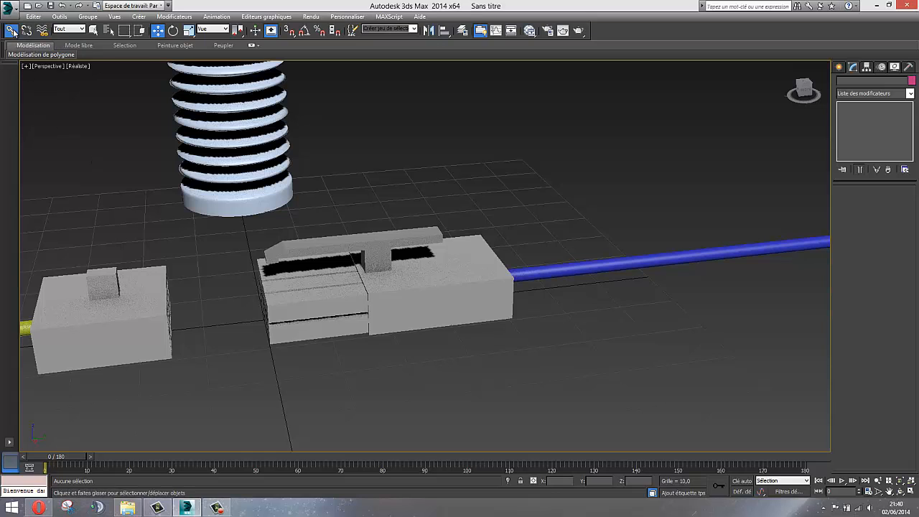
pyautogui.click(558, 270)
pyautogui.moveTo(558, 270); pyautogui.dragTo(540, 305)
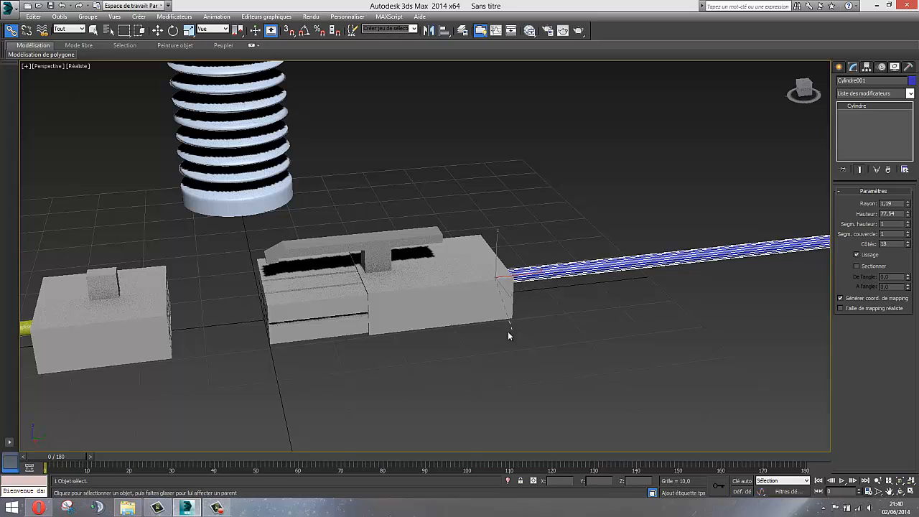
pyautogui.moveTo(508, 335); pyautogui.dragTo(414, 304)
pyautogui.moveTo(394, 302); pyautogui.dragTo(366, 269, button='middle')
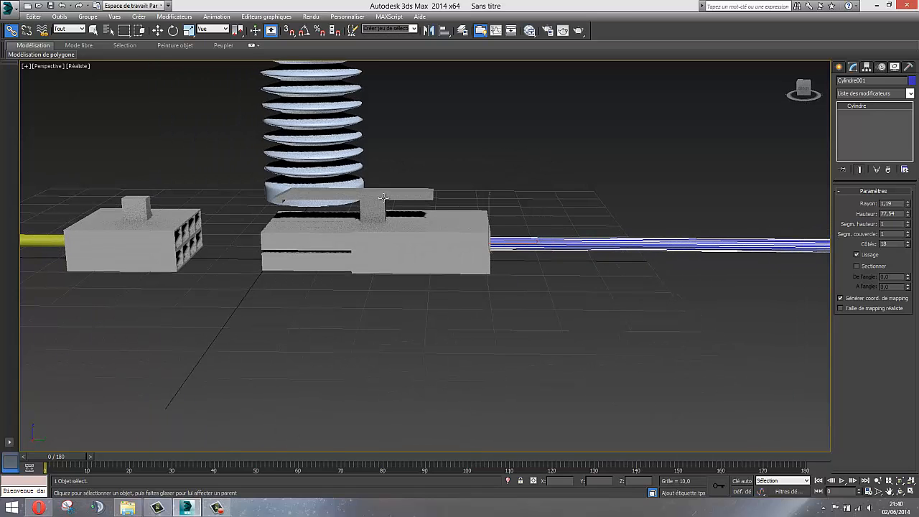
pyautogui.moveTo(386, 201); pyautogui.dragTo(412, 248)
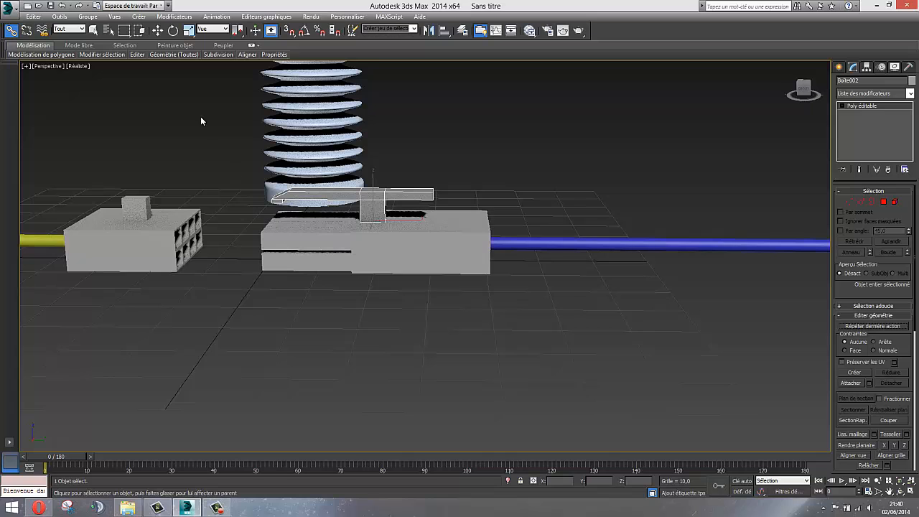
# Test the links by sliding the connector body along Y to about 25.7, and undo the move
pyautogui.click(158, 30)
pyautogui.click(411, 242)
pyautogui.keyDown('alt'); pyautogui.moveTo(375, 280); pyautogui.dragTo(449, 250, button='middle'); pyautogui.keyUp('alt')
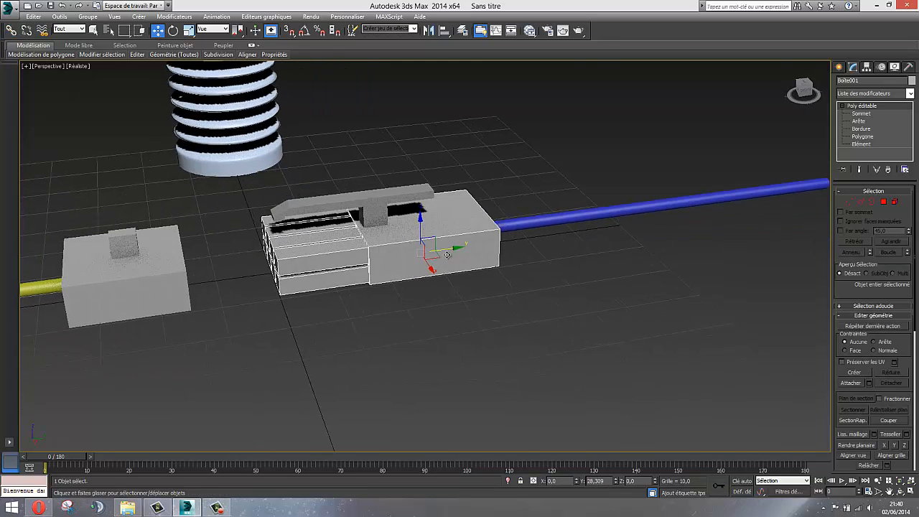
pyautogui.moveTo(431, 248)
pyautogui.mouseDown()
pyautogui.moveTo(294, 240)
pyautogui.moveTo(514, 231)
pyautogui.moveTo(273, 253)
pyautogui.moveTo(436, 235)
pyautogui.mouseUp()
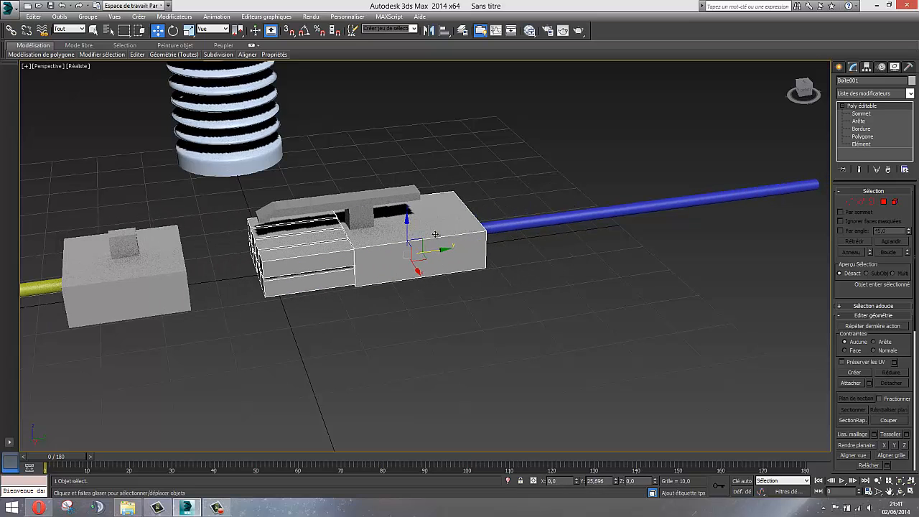
pyautogui.hotkey('ctrl', 'z')
# Scrub the timeline to frame 40 and return to frame 0
pyautogui.moveTo(268, 259); pyautogui.dragTo(364, 273, button='middle')
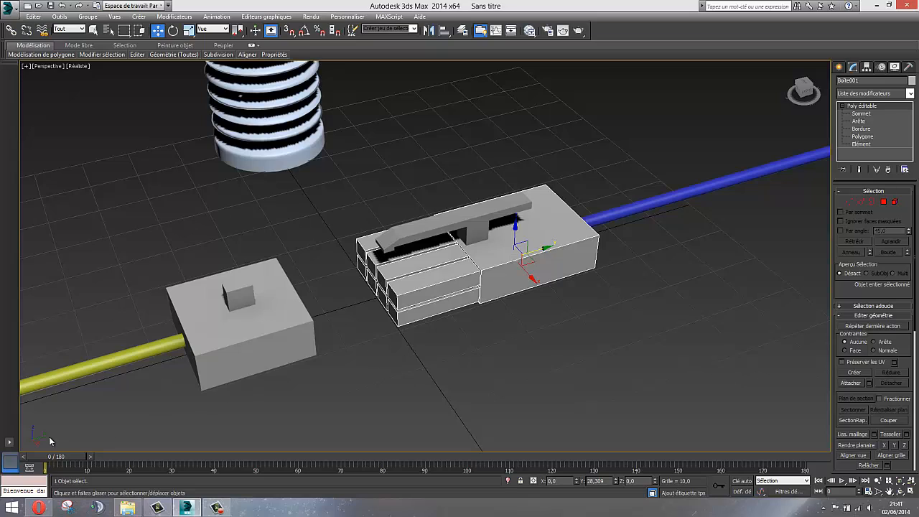
pyautogui.moveTo(62, 459); pyautogui.dragTo(226, 460)
pyautogui.press('w')
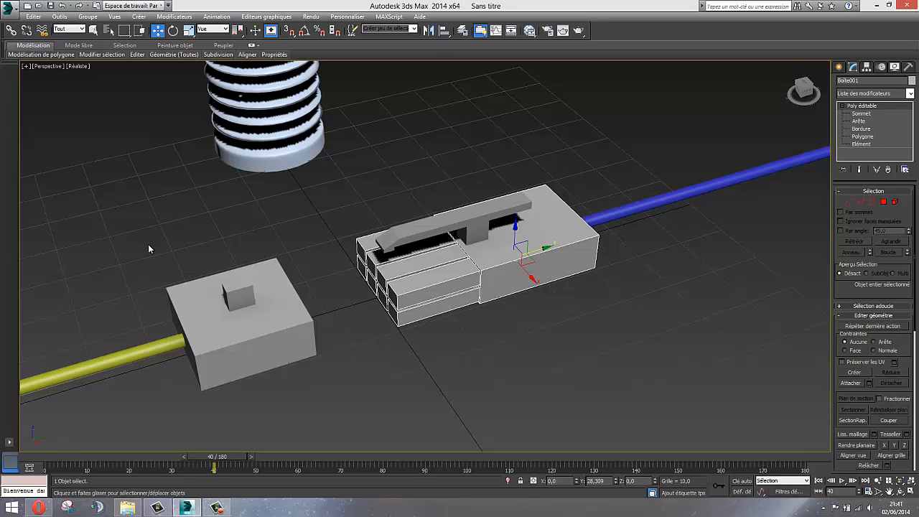
pyautogui.keyDown('alt'); pyautogui.moveTo(399, 331); pyautogui.dragTo(377, 325, button='middle'); pyautogui.keyUp('alt')
pyautogui.moveTo(219, 460); pyautogui.dragTo(45, 430)
# Select the ribbed pipe standing behind the two connectors
pyautogui.moveTo(188, 294); pyautogui.dragTo(257, 351, button='middle')
pyautogui.keyDown('alt'); pyautogui.moveTo(298, 267); pyautogui.dragTo(343, 235, button='middle'); pyautogui.keyUp('alt')
pyautogui.click(381, 193)
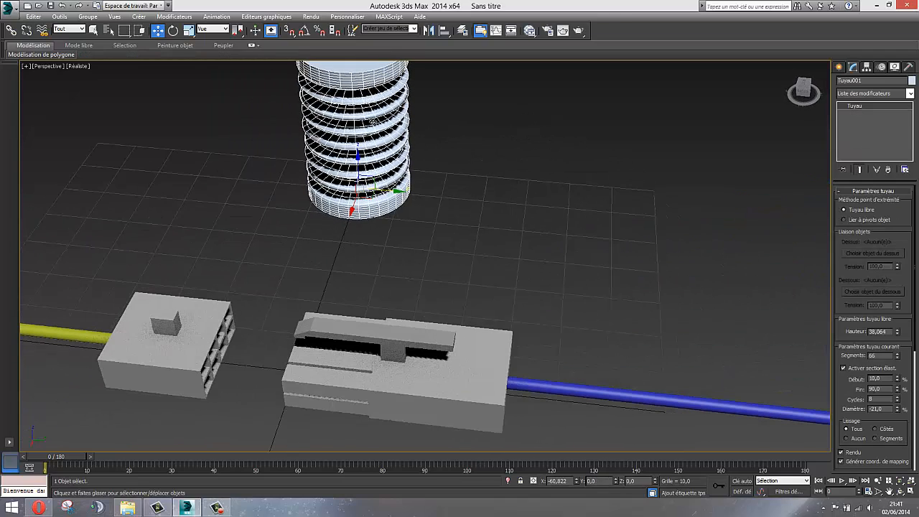
pyautogui.moveTo(449, 291); pyautogui.dragTo(382, 352, button='middle')
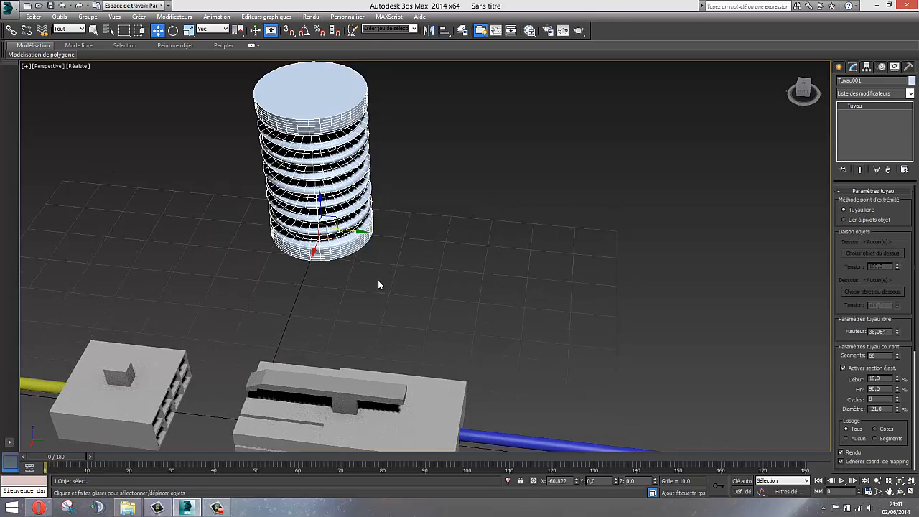
pyautogui.keyDown('alt'); pyautogui.moveTo(378, 280); pyautogui.dragTo(347, 269, button='middle'); pyautogui.keyUp('alt')
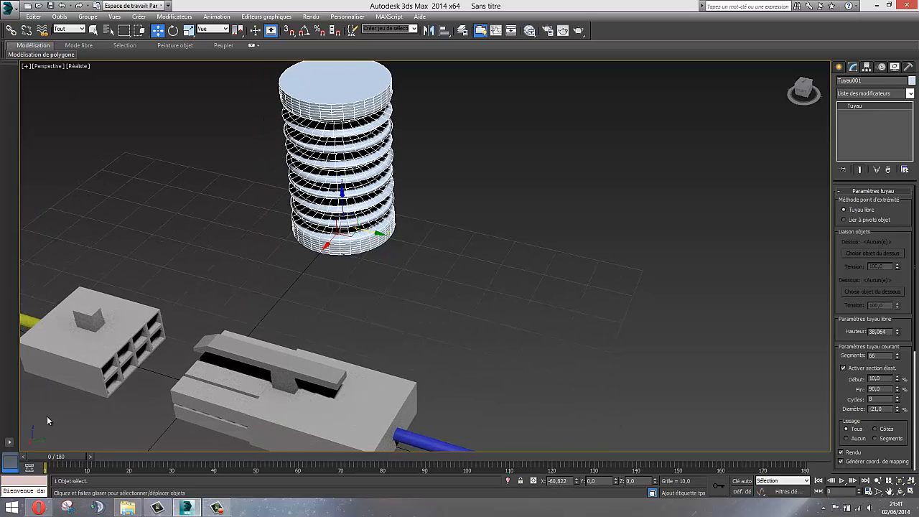
# Try keying the pipe manually at frame 30 after moving it along Y to about 49.9, return to frame 0 and undo the keyframe and move
pyautogui.click(722, 487)
pyautogui.moveTo(67, 457); pyautogui.dragTo(191, 465)
pyautogui.press('w')
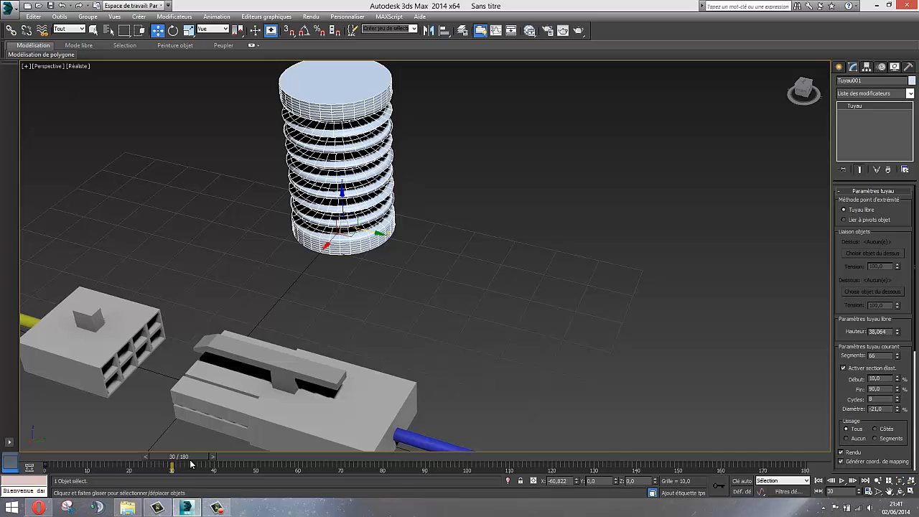
pyautogui.moveTo(373, 230); pyautogui.dragTo(586, 302)
pyautogui.click(726, 487)
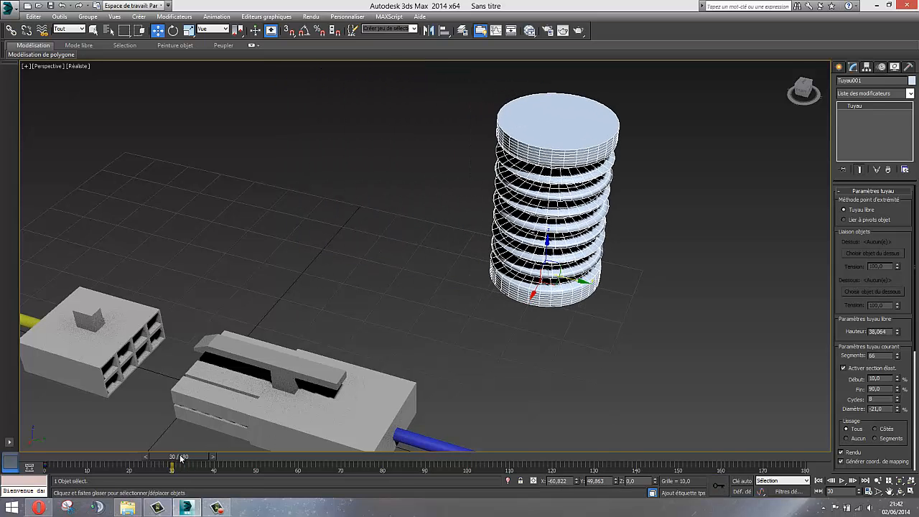
pyautogui.moveTo(180, 457); pyautogui.dragTo(33, 450)
pyautogui.press('w')
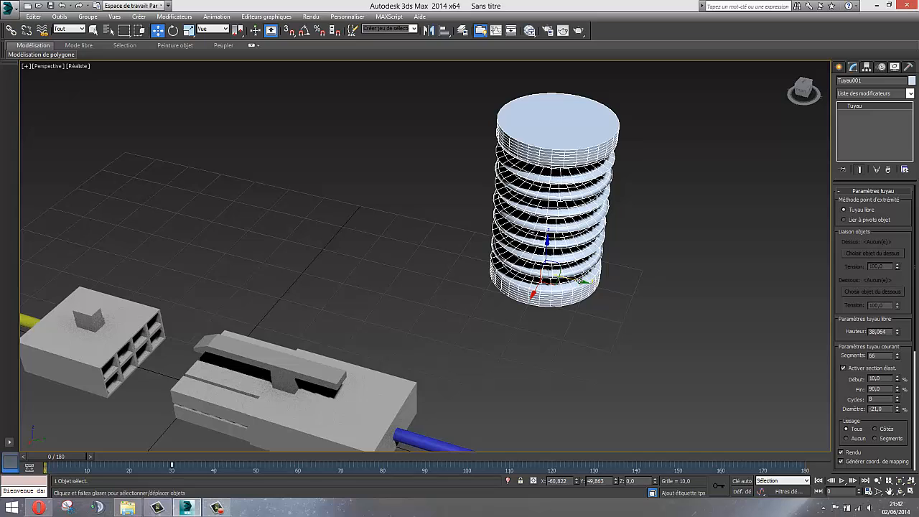
pyautogui.hotkey('ctrl', 'z')
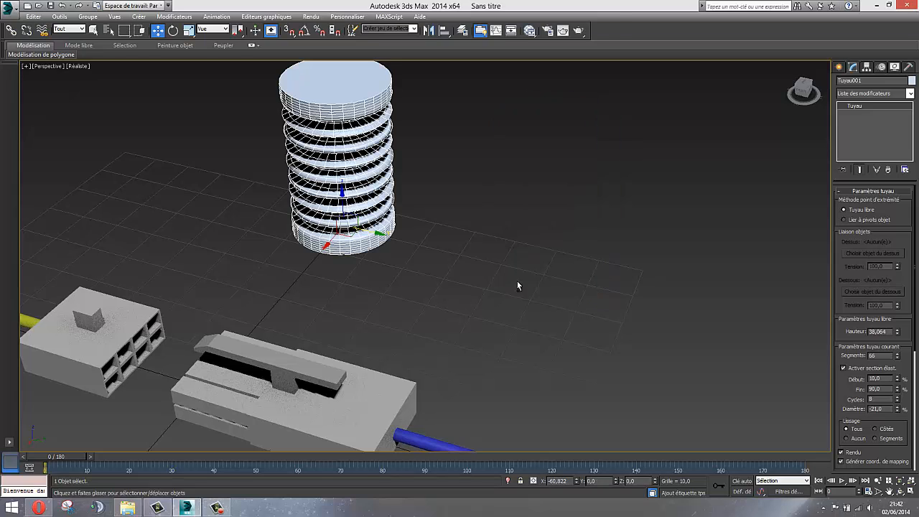
# Animate the pipe sliding along Y by moving it at frame 30 with Auto Key on, return to frame 0 and turn Auto Key off
pyautogui.moveTo(60, 460); pyautogui.dragTo(185, 463)
pyautogui.click(745, 481)
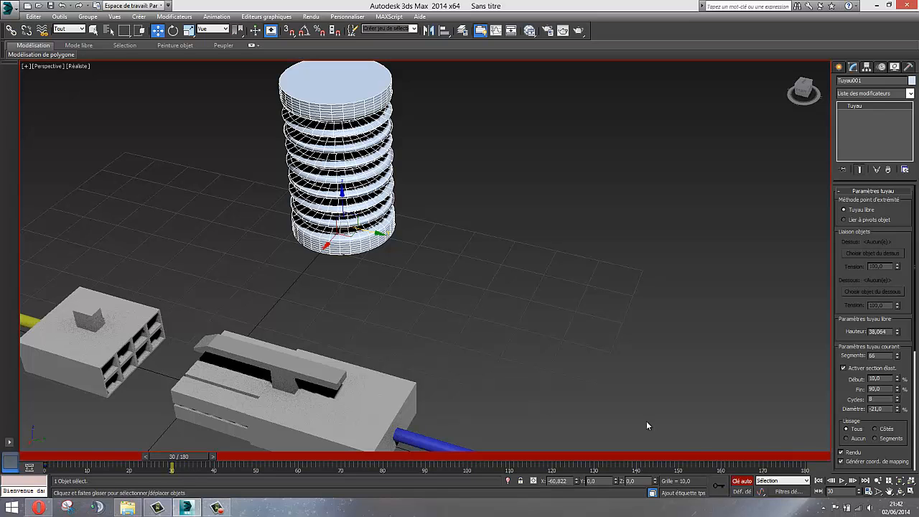
pyautogui.moveTo(373, 232); pyautogui.dragTo(559, 275)
pyautogui.moveTo(188, 461); pyautogui.dragTo(36, 457)
pyautogui.press('w')
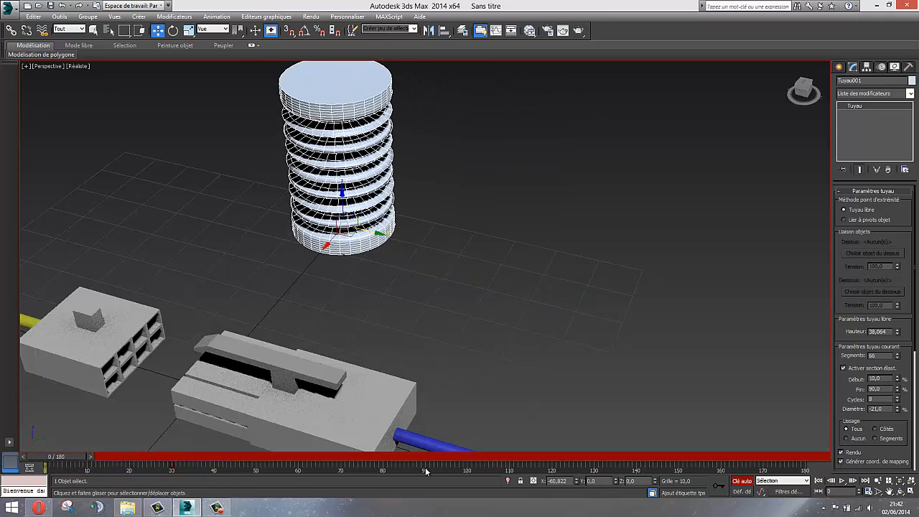
pyautogui.click(740, 480)
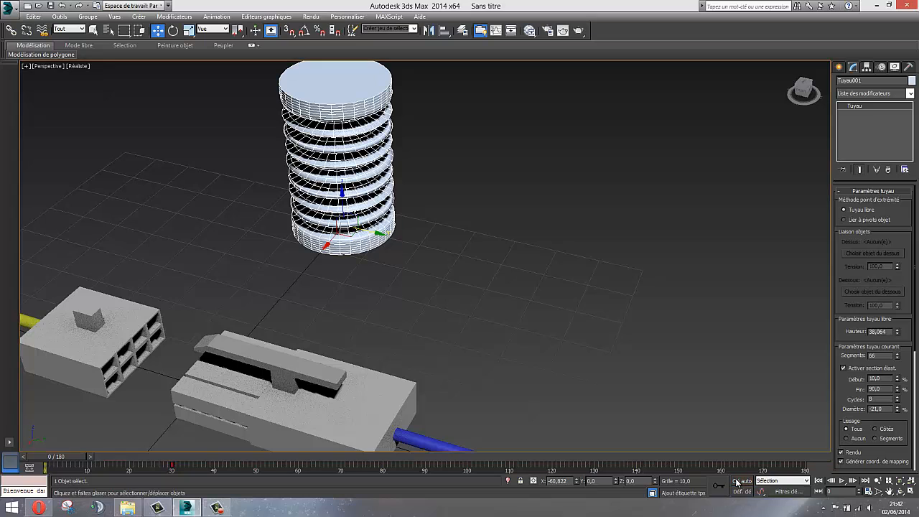
# Play the pipe's animation, stop it and return to frame 0
pyautogui.click(840, 480)
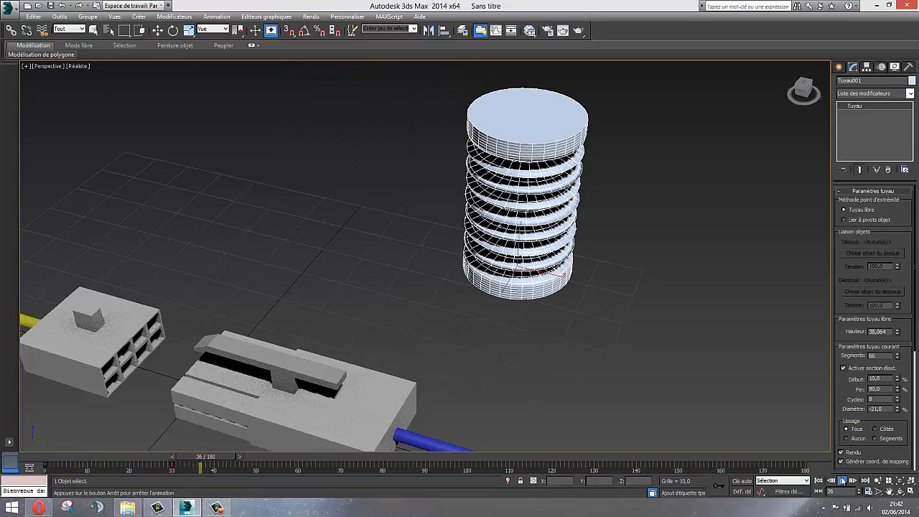
pyautogui.click(841, 481)
pyautogui.moveTo(295, 457); pyautogui.dragTo(47, 457)
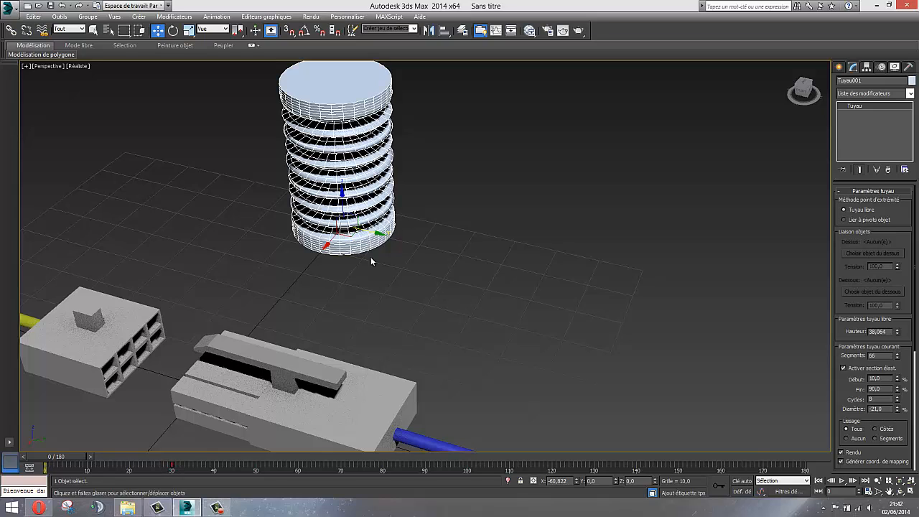
pyautogui.hotkey('ctrl', 'alt')
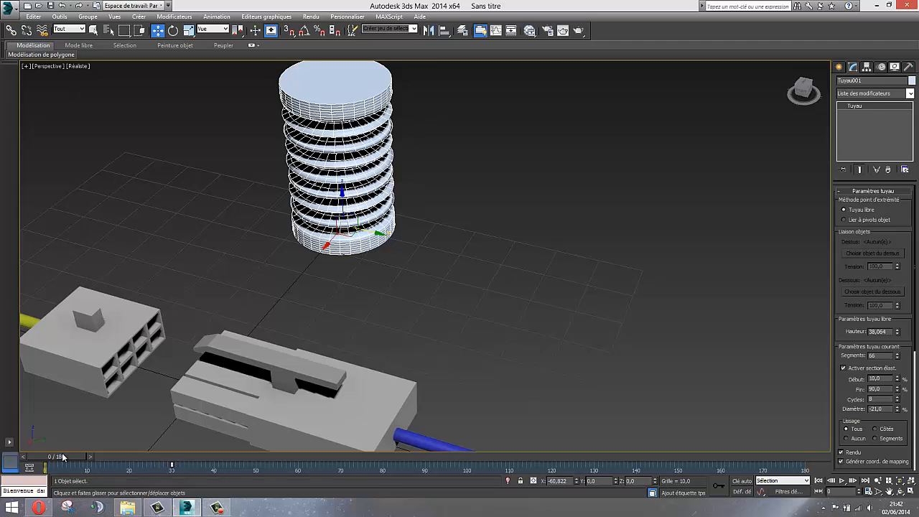
pyautogui.moveTo(62, 456)
pyautogui.mouseDown()
pyautogui.moveTo(180, 456)
pyautogui.moveTo(56, 457)
pyautogui.mouseUp()
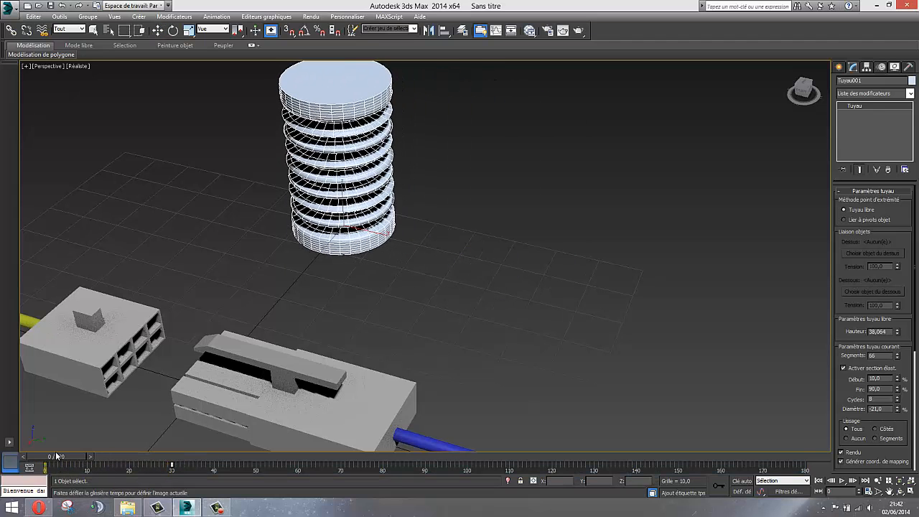
pyautogui.press('w')
# Shift the pipe's end keyframe to frame 10, play back the faster movement and return to frame 0
pyautogui.moveTo(172, 465); pyautogui.dragTo(87, 465)
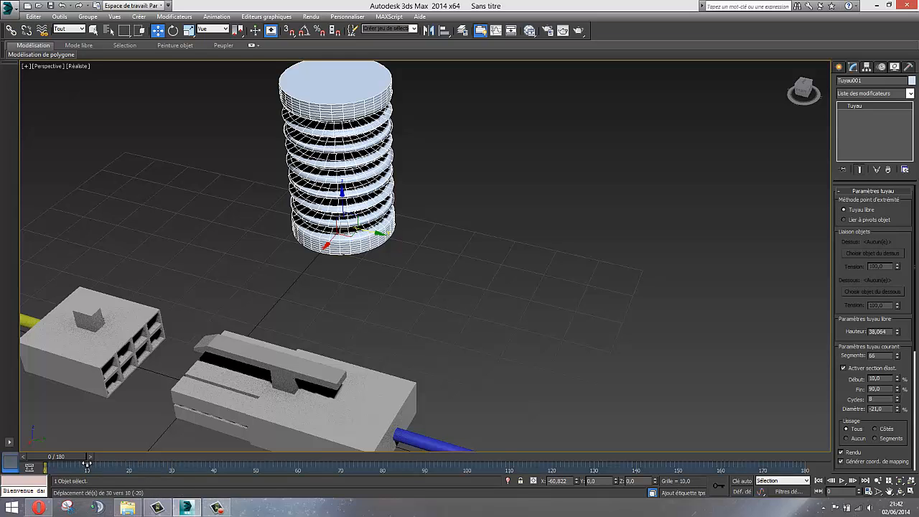
pyautogui.click(399, 310)
pyautogui.click(842, 480)
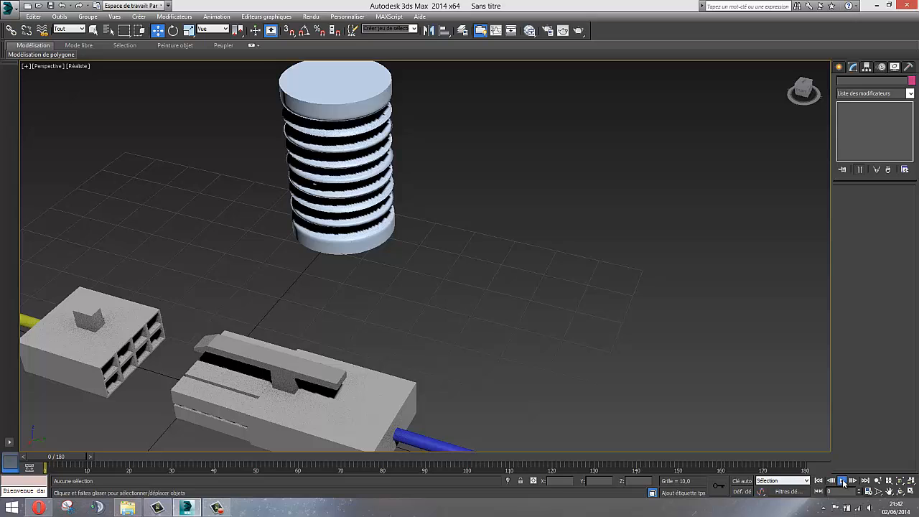
pyautogui.click(842, 480)
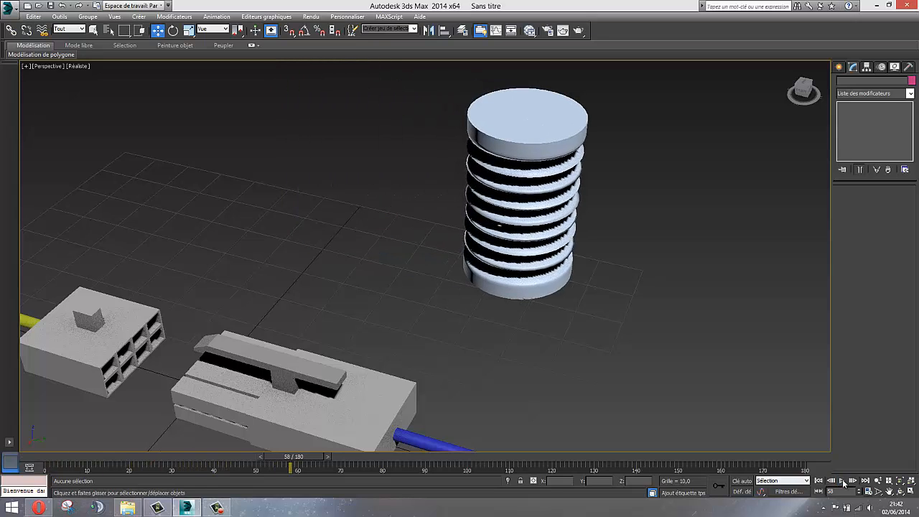
pyautogui.moveTo(300, 457); pyautogui.dragTo(59, 441)
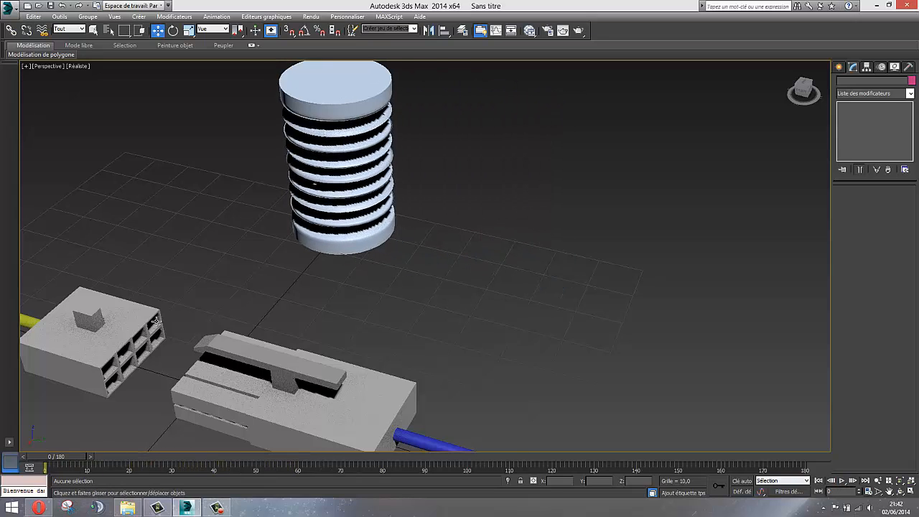
pyautogui.click(304, 184)
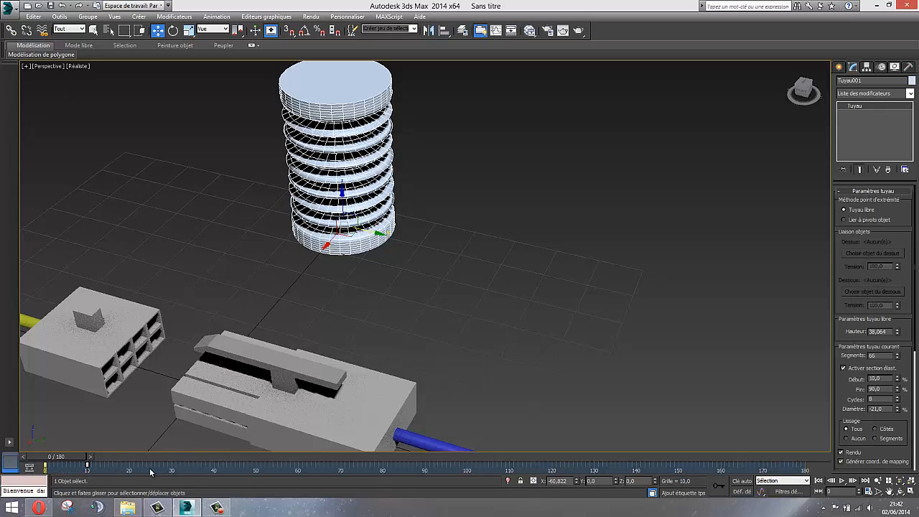
pyautogui.click(381, 299)
# With Auto Key on, slide the connector body along Y to about -2.64 at frame 30, plugging it into the yellow-cable connector
pyautogui.moveTo(229, 328); pyautogui.dragTo(532, 251, button='middle')
pyautogui.keyDown('alt'); pyautogui.moveTo(504, 342); pyautogui.dragTo(463, 352, button='middle'); pyautogui.keyUp('alt')
pyautogui.click(528, 345)
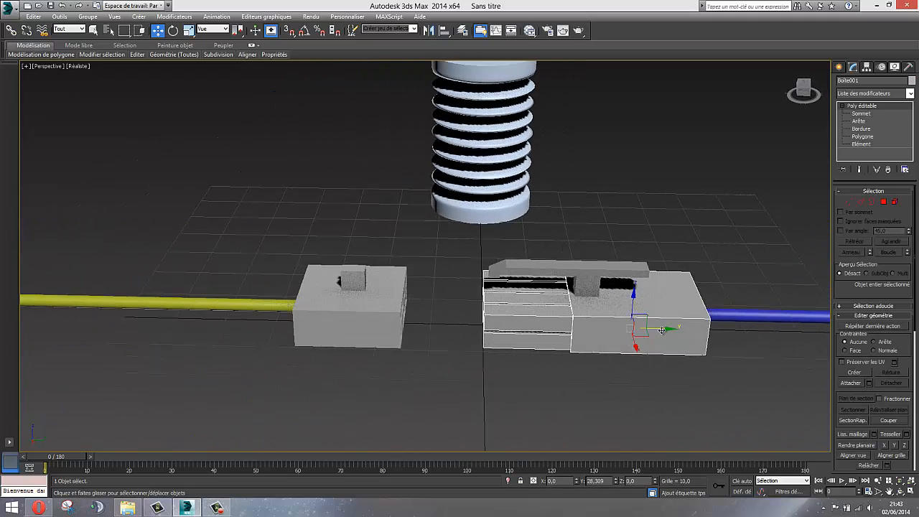
pyautogui.click(741, 481)
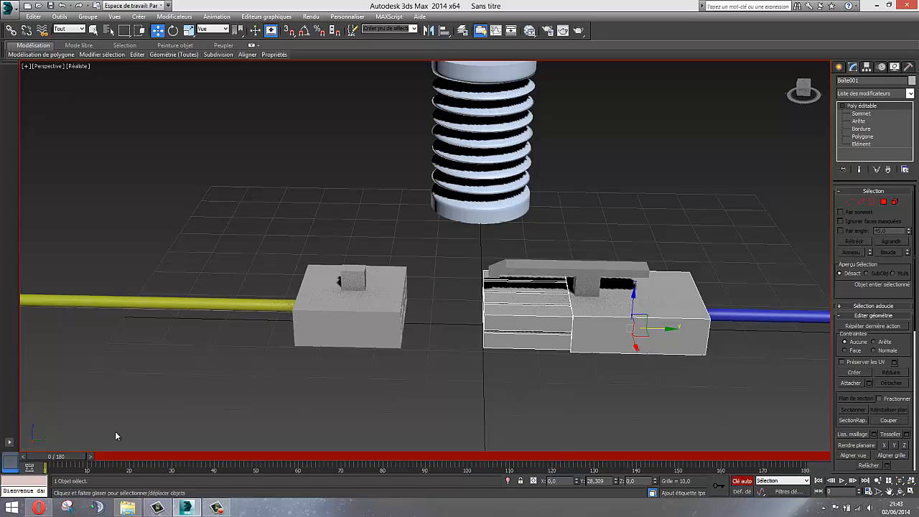
pyautogui.moveTo(50, 455); pyautogui.dragTo(178, 456)
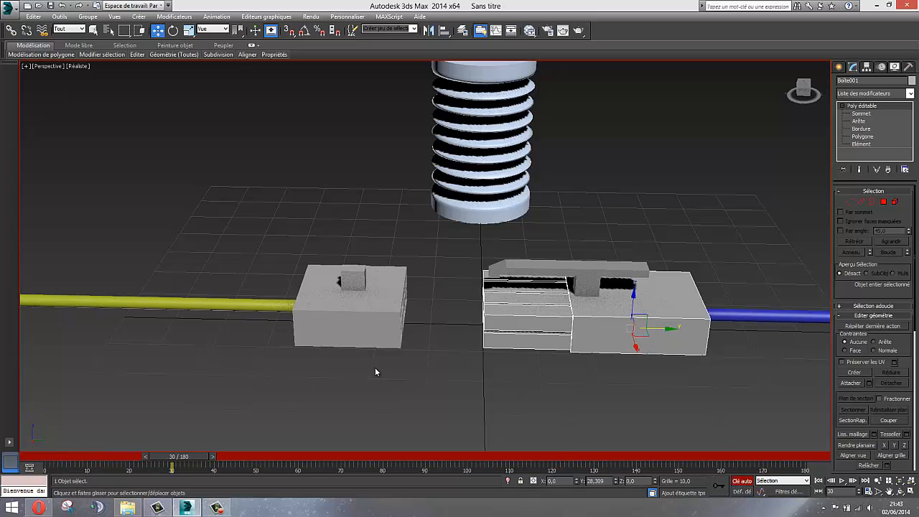
pyautogui.moveTo(666, 330); pyautogui.dragTo(505, 325)
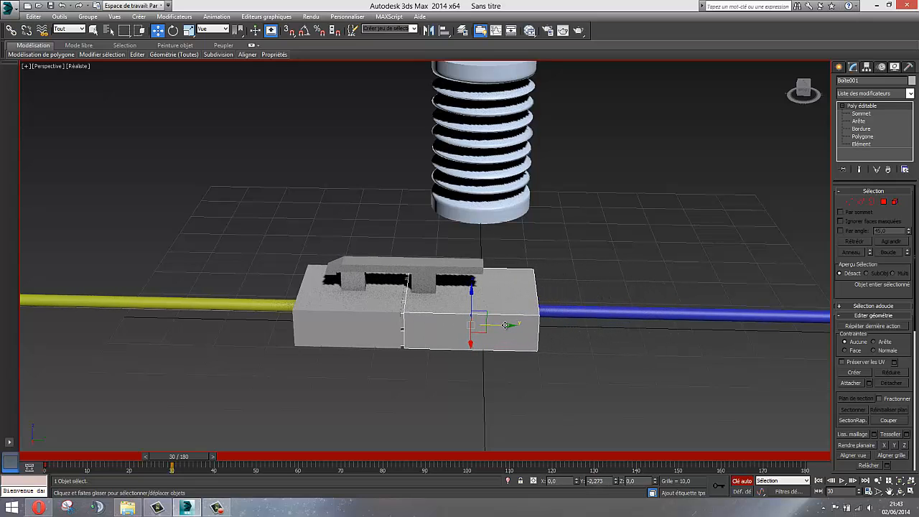
pyautogui.moveTo(501, 327); pyautogui.dragTo(504, 326)
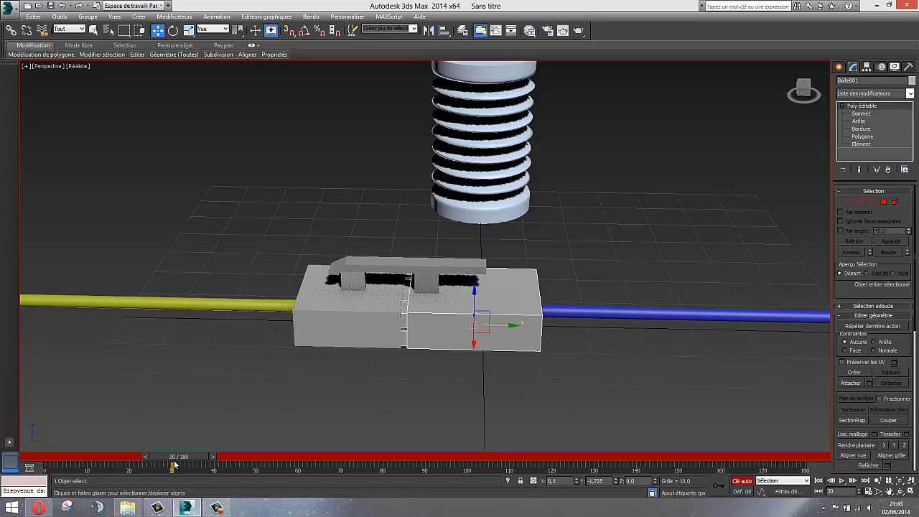
pyautogui.moveTo(506, 327); pyautogui.dragTo(500, 330)
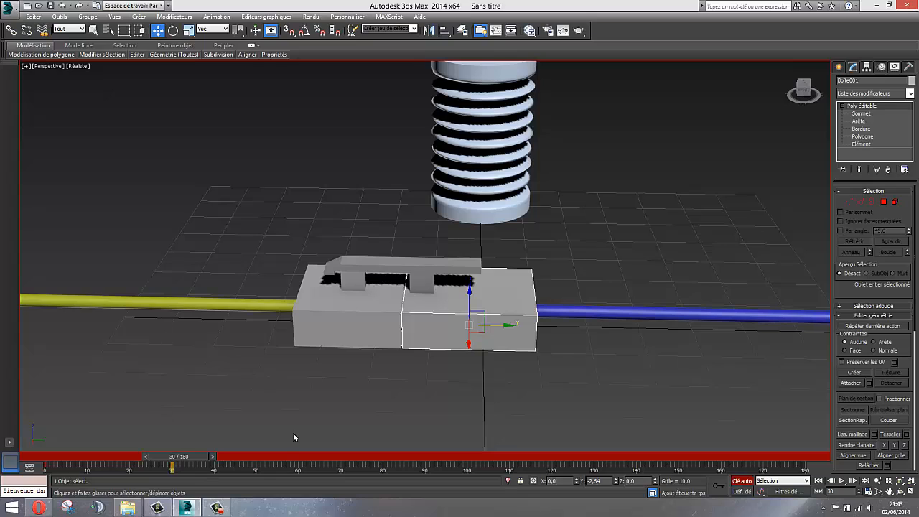
# At frame 40, pull the connector body back out along Y to about 24.74
pyautogui.moveTo(179, 463); pyautogui.dragTo(243, 454)
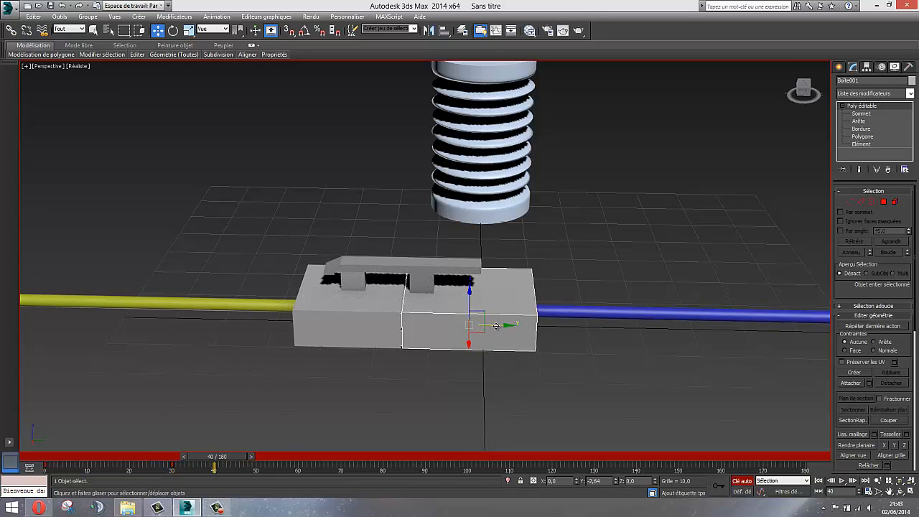
pyautogui.moveTo(496, 326); pyautogui.dragTo(638, 329)
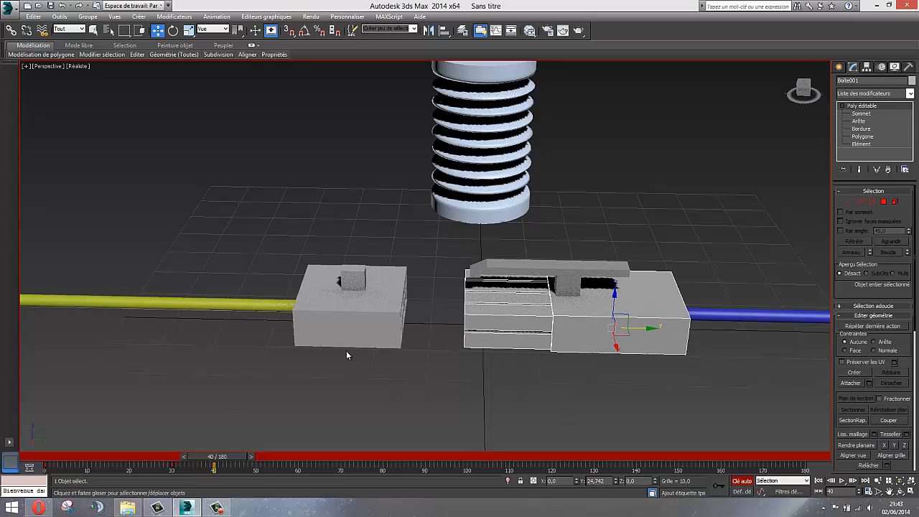
# Return to frame 0, play back the connector's plugging and unplugging movement, and stop the playback
pyautogui.moveTo(230, 459); pyautogui.dragTo(112, 448)
pyautogui.moveTo(72, 446); pyautogui.dragTo(44, 465)
pyautogui.press('w')
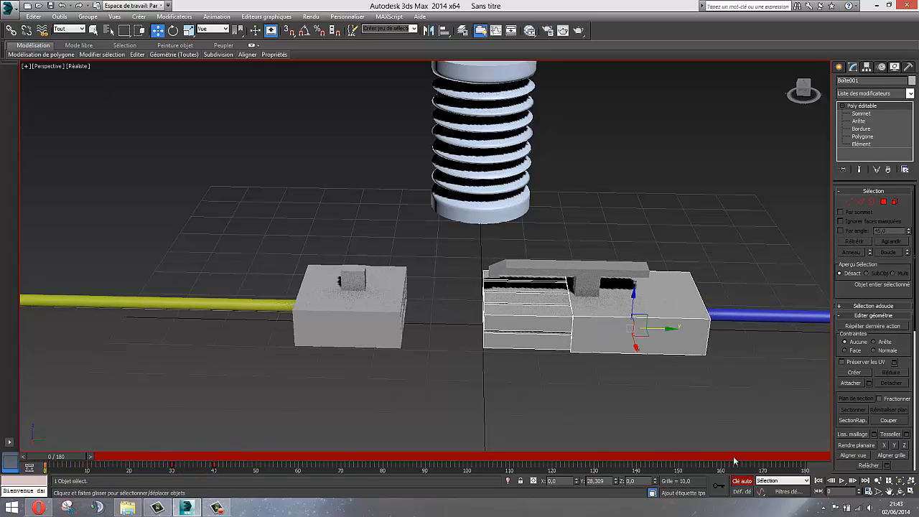
pyautogui.click(840, 481)
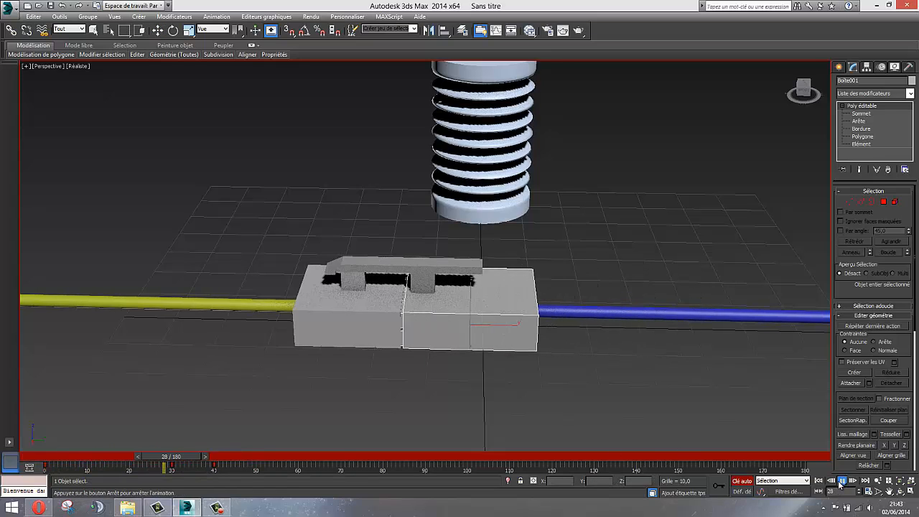
pyautogui.click(841, 481)
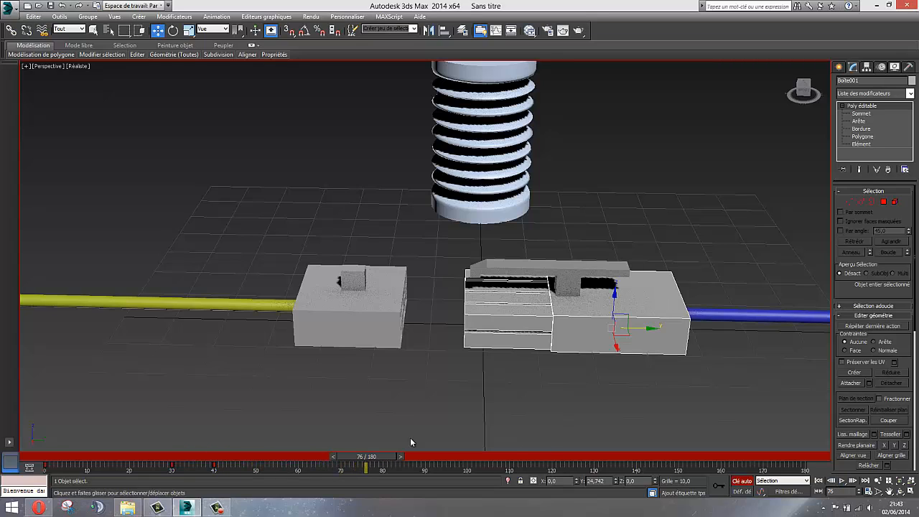
# Step through frames 19 to 21 up close to examine where the clip's hook meets the block on the yellow-cable connector
pyautogui.moveTo(365, 457); pyautogui.dragTo(142, 458)
pyautogui.press('w')
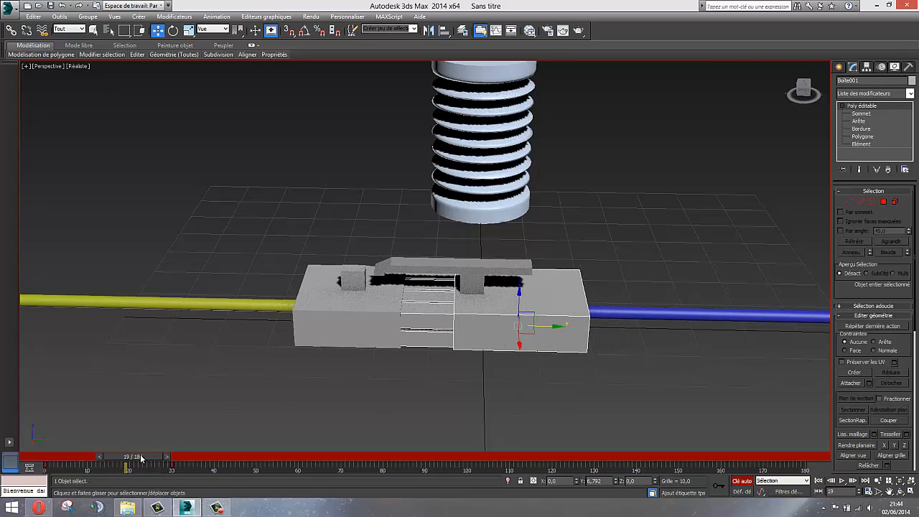
pyautogui.click(169, 458)
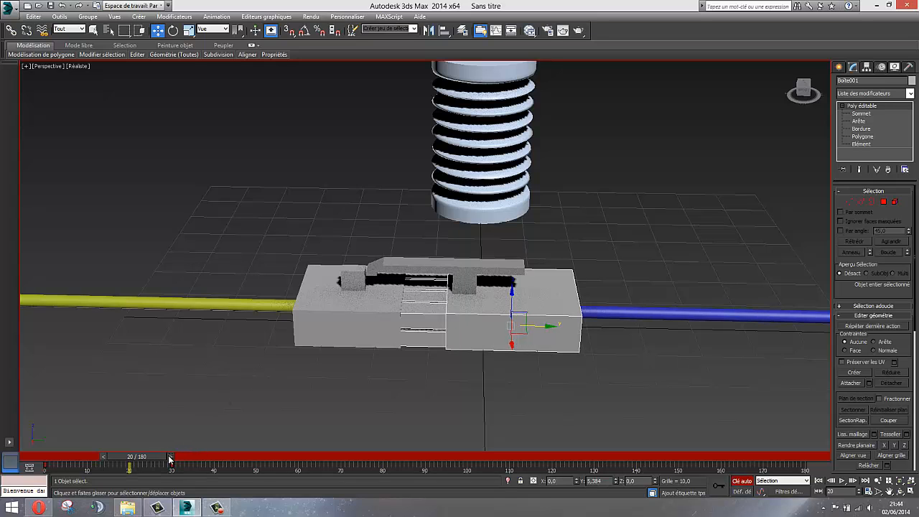
pyautogui.click(172, 457)
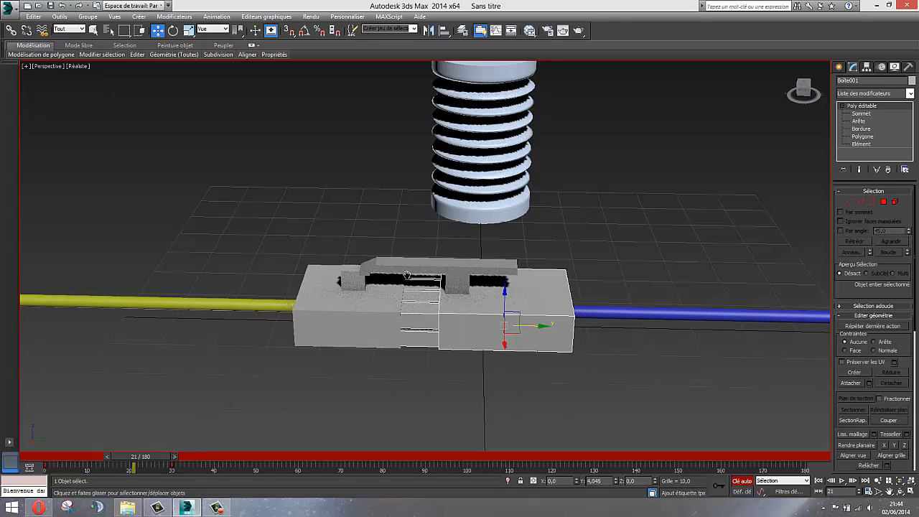
pyautogui.scroll(4, 352, 291)
pyautogui.moveTo(331, 345)
pyautogui.keyDown('alt'); pyautogui.mouseDown(button='middle')
pyautogui.moveTo(344, 319)
pyautogui.moveTo(355, 334)
pyautogui.moveTo(341, 330)
pyautogui.mouseUp(button='middle'); pyautogui.keyUp('alt')
pyautogui.scroll(2, 344, 292)
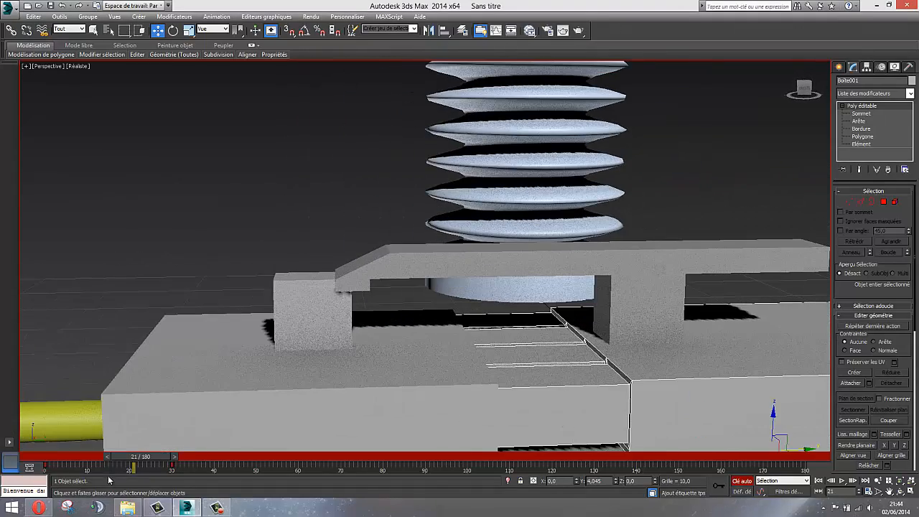
pyautogui.click(103, 456)
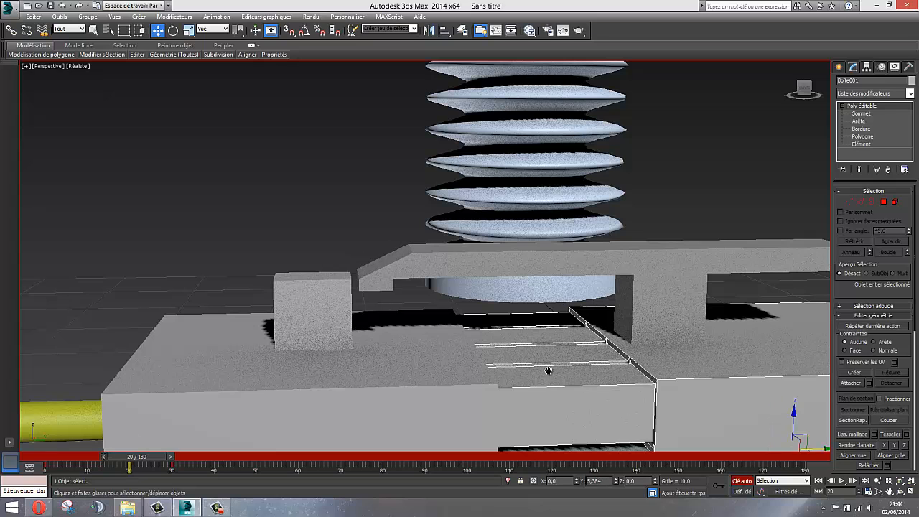
# At frame 21, rotate the clip about X to about -2.35° so its hook lifts over the block
pyautogui.keyDown('alt'); pyautogui.moveTo(548, 369); pyautogui.dragTo(460, 304, button='middle'); pyautogui.keyUp('alt')
pyautogui.click(522, 282)
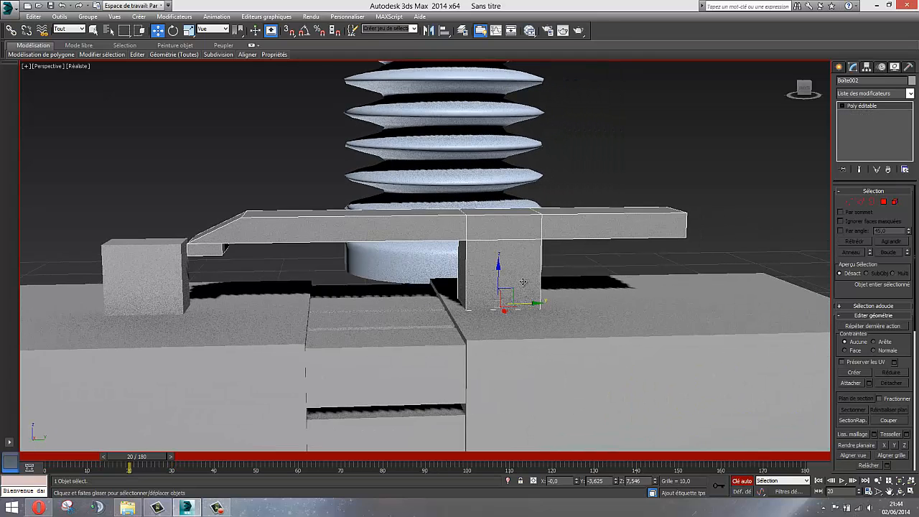
pyautogui.keyDown('alt'); pyautogui.moveTo(393, 314); pyautogui.dragTo(305, 373, button='middle'); pyautogui.keyUp('alt')
pyautogui.click(173, 30)
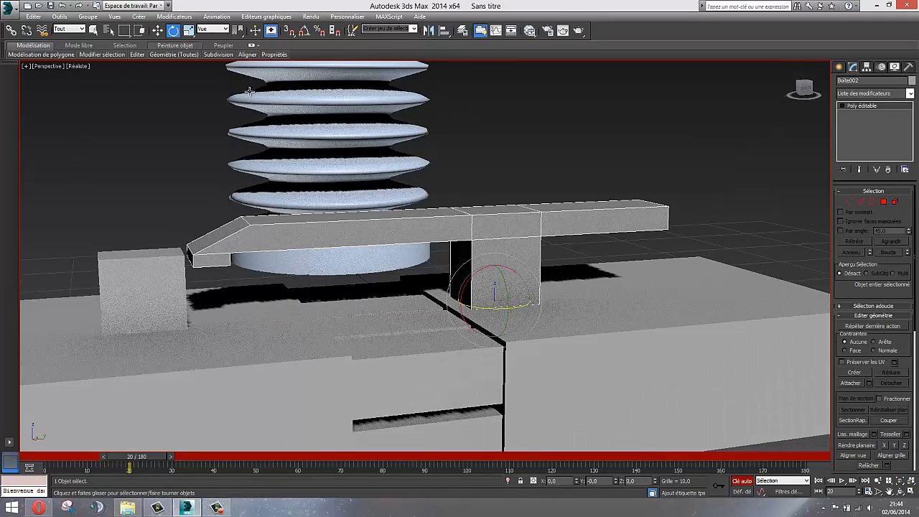
pyautogui.moveTo(247, 342); pyautogui.dragTo(311, 310, button='middle')
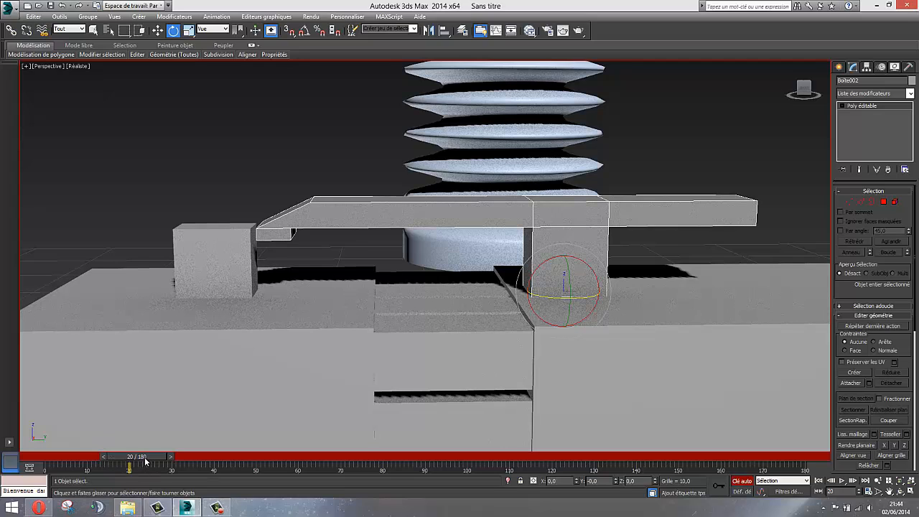
pyautogui.click(103, 457)
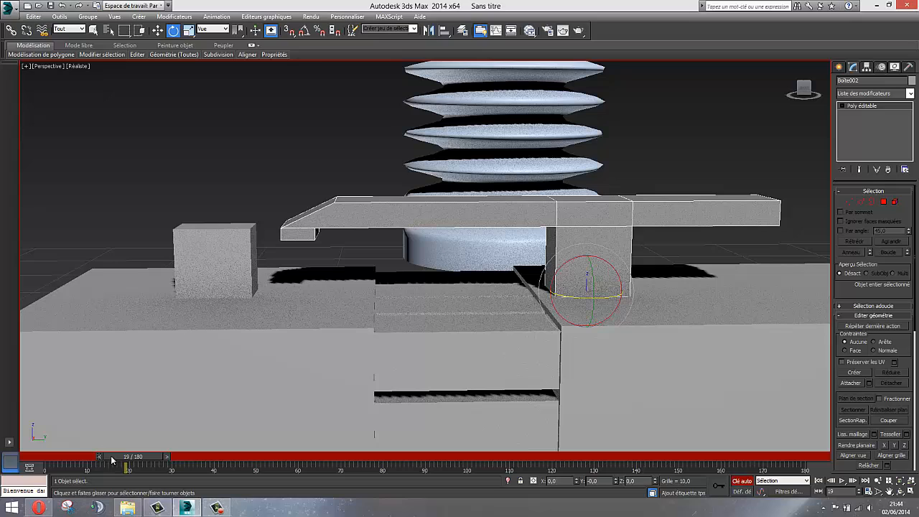
pyautogui.click(169, 457)
pyautogui.click(172, 457)
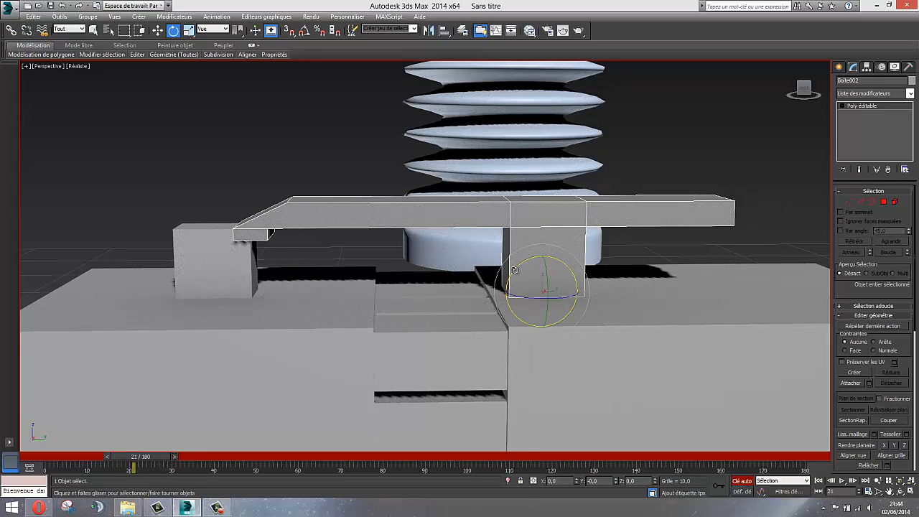
pyautogui.moveTo(514, 269); pyautogui.dragTo(519, 267)
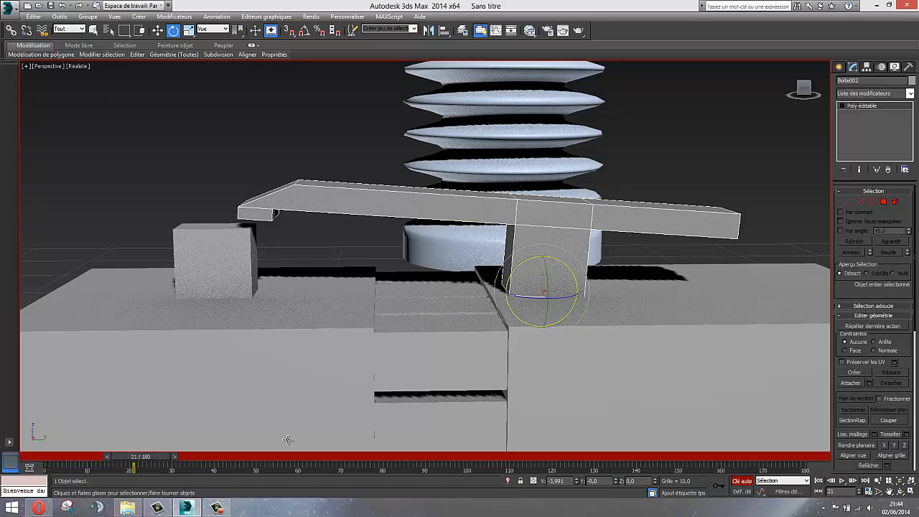
pyautogui.moveTo(517, 267); pyautogui.dragTo(517, 268)
pyautogui.moveTo(342, 309)
pyautogui.keyDown('alt'); pyautogui.mouseDown(button='middle')
pyautogui.moveTo(348, 295)
pyautogui.moveTo(337, 302)
pyautogui.moveTo(347, 305)
pyautogui.mouseUp(button='middle'); pyautogui.keyUp('alt')
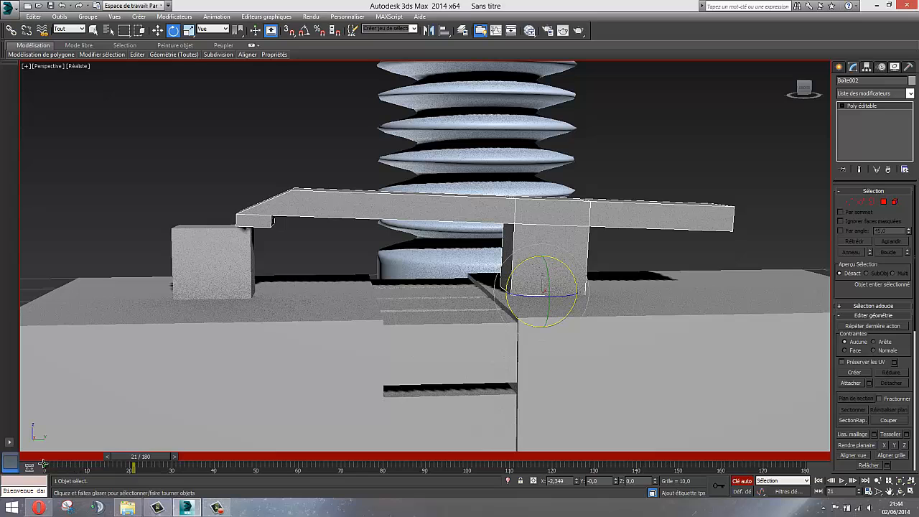
# Move the clip's starting rotation key from frame 0 to frame 20, so the tilt begins just before frame 21
pyautogui.moveTo(131, 457); pyautogui.dragTo(89, 457)
pyautogui.moveTo(438, 339); pyautogui.dragTo(371, 330, button='middle')
pyautogui.scroll(-3, 371, 330)
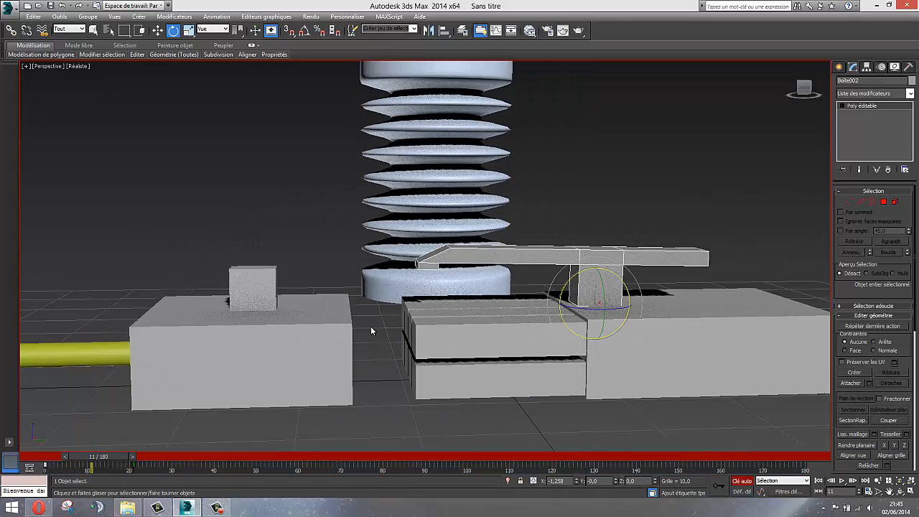
pyautogui.moveTo(110, 462); pyautogui.dragTo(144, 456)
pyautogui.press('e')
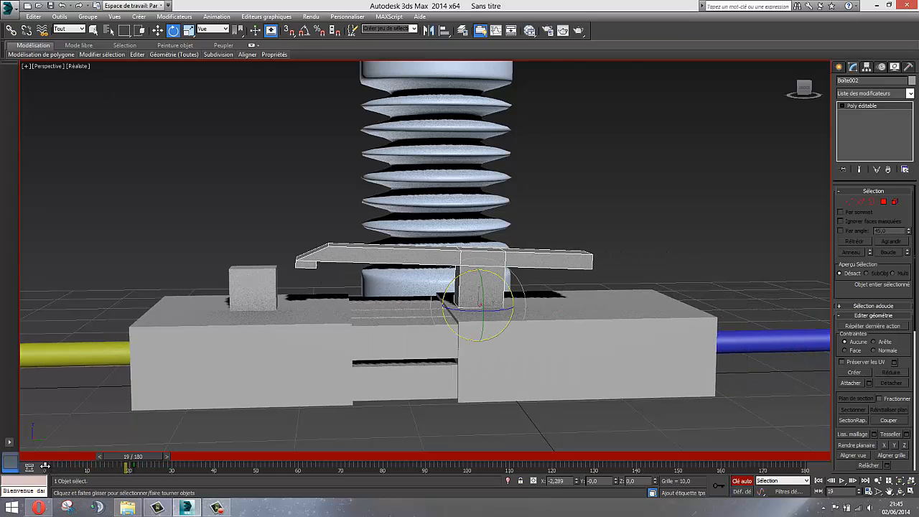
pyautogui.moveTo(48, 467); pyautogui.dragTo(146, 458)
pyautogui.press('e')
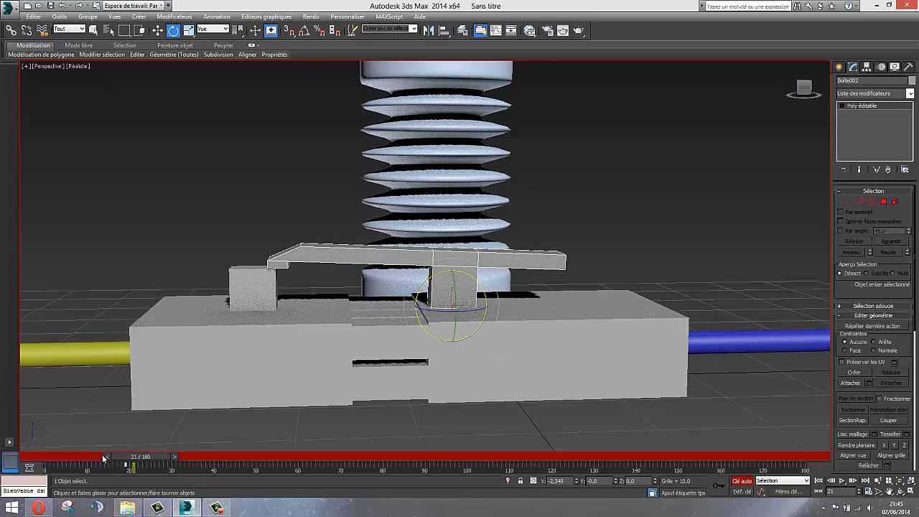
pyautogui.click(106, 457)
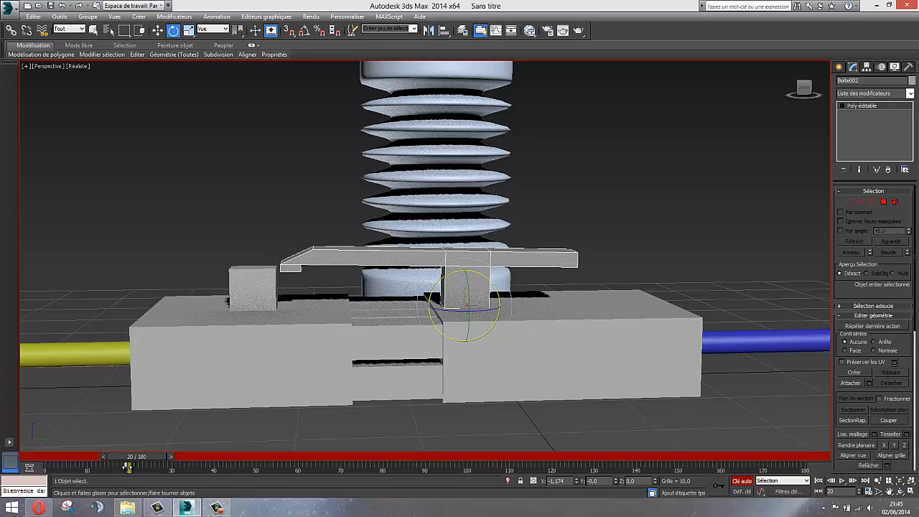
pyautogui.moveTo(126, 467); pyautogui.dragTo(170, 470)
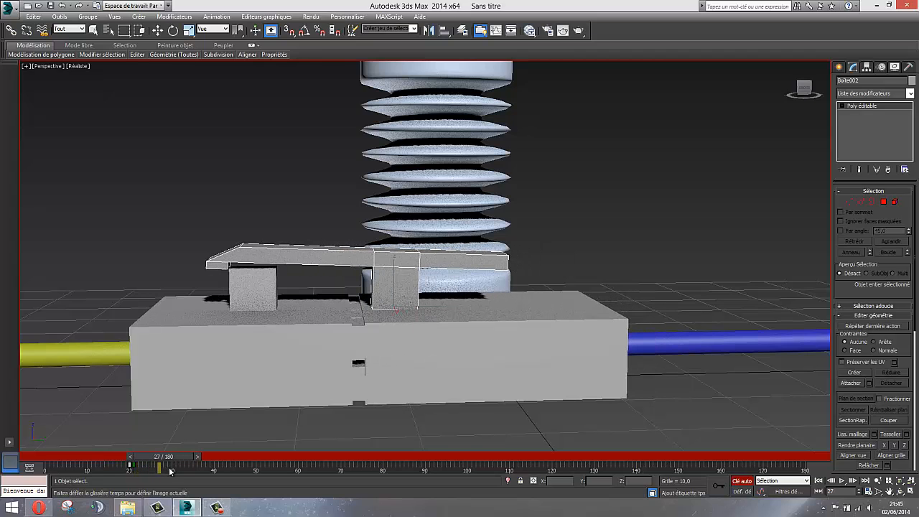
# At frame 27, reset the clip's X rotation to 0 so its hook drops behind the block
pyautogui.press('e')
pyautogui.scroll(5, 215, 305)
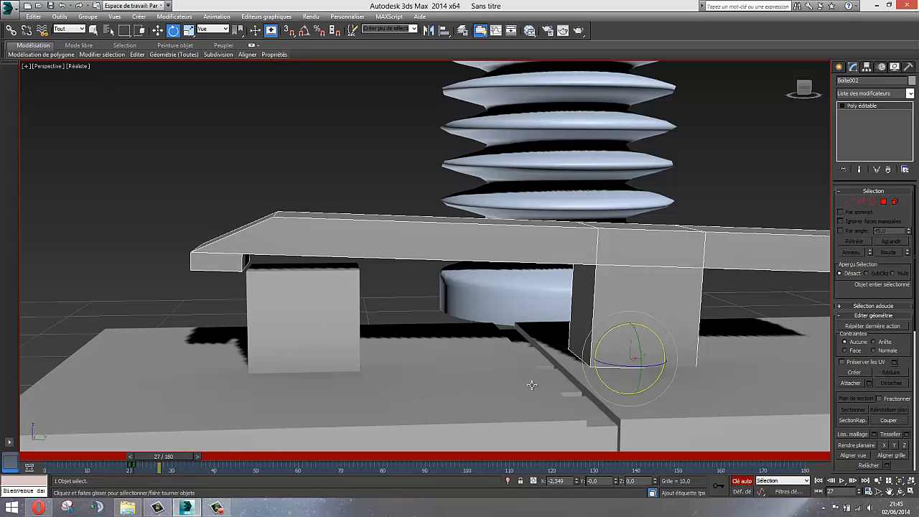
pyautogui.rightClick(575, 483)
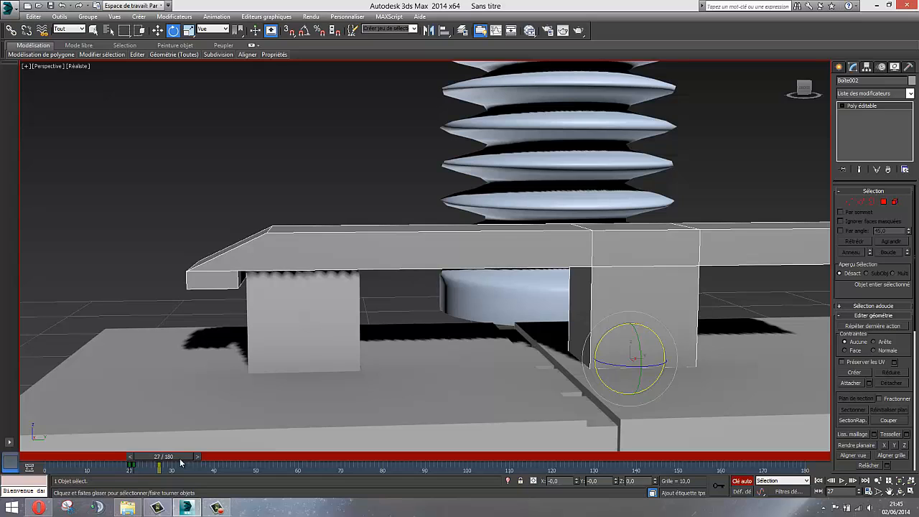
# Copy the clip's tilted rotation key from frame 21 to frame 26 and return to frame 0
pyautogui.moveTo(181, 463)
pyautogui.mouseDown()
pyautogui.moveTo(158, 465)
pyautogui.moveTo(179, 468)
pyautogui.mouseUp()
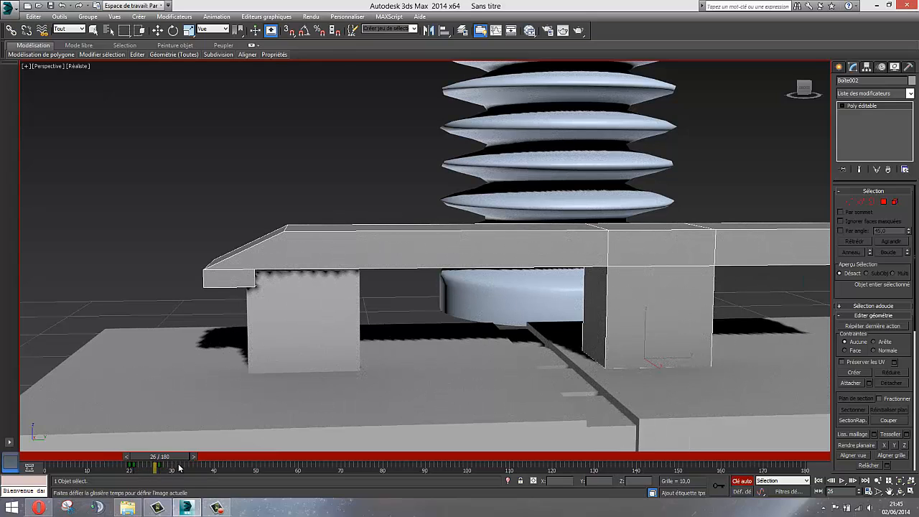
pyautogui.press('e')
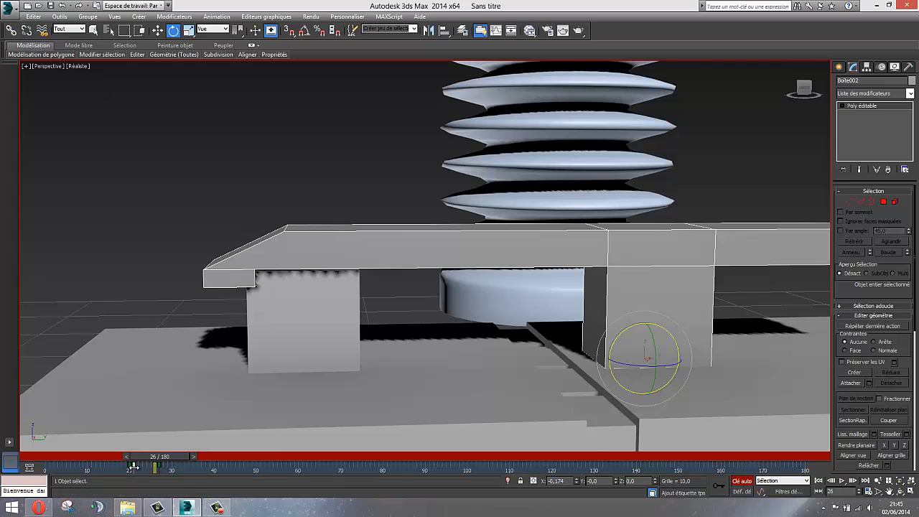
pyautogui.moveTo(156, 460); pyautogui.dragTo(141, 460)
pyautogui.press('e')
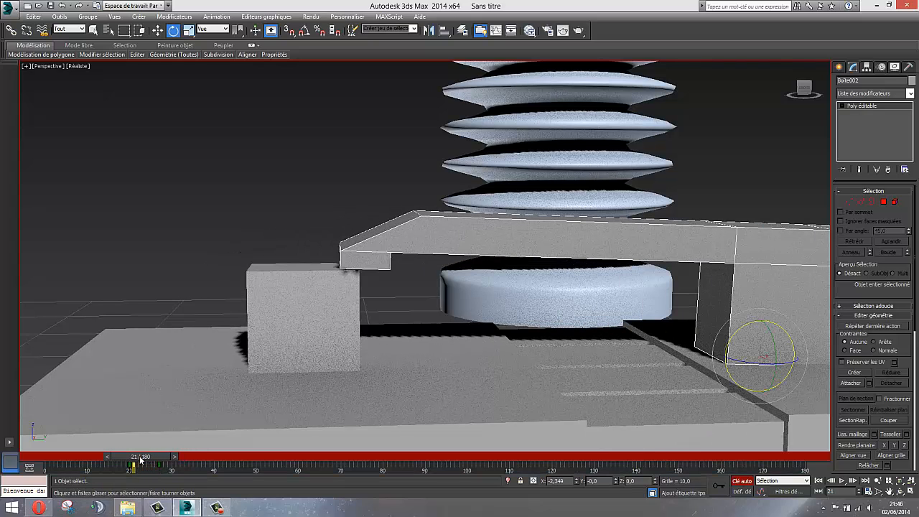
pyautogui.moveTo(143, 460); pyautogui.dragTo(165, 464)
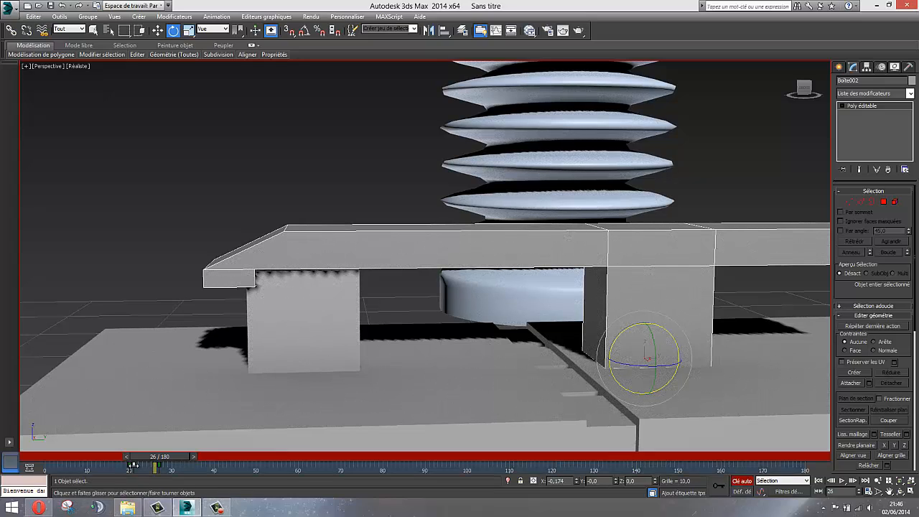
pyautogui.keyDown('shift'); pyautogui.moveTo(133, 465); pyautogui.dragTo(50, 461); pyautogui.keyUp('shift')
pyautogui.press('e')
# Turn Auto Key off, play back the complete plugging and clip-locking animation with nothing selected, and return to frame 0
pyautogui.moveTo(248, 344); pyautogui.dragTo(235, 340, button='middle')
pyautogui.scroll(-3, 237, 341)
pyautogui.scroll(-3, 237, 341)
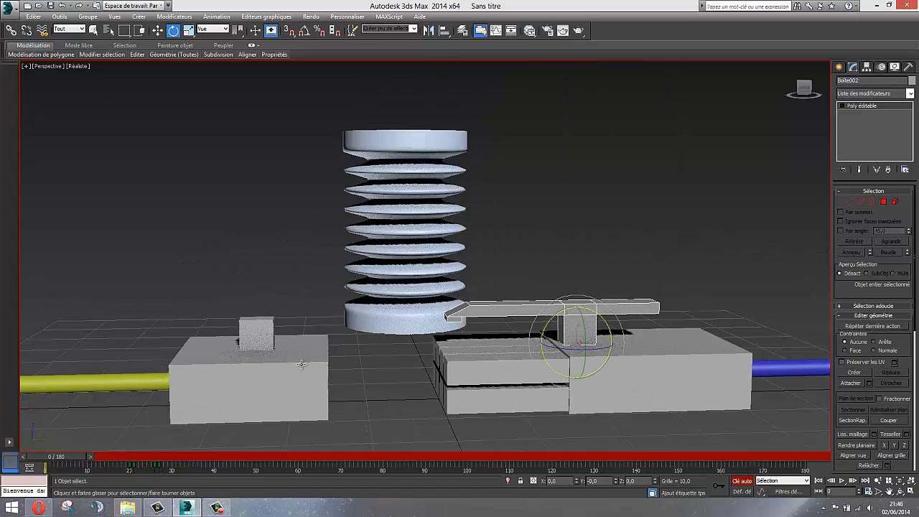
pyautogui.scroll(-4, 347, 382)
pyautogui.moveTo(348, 382); pyautogui.dragTo(425, 362, button='middle')
pyautogui.scroll(4, 425, 362)
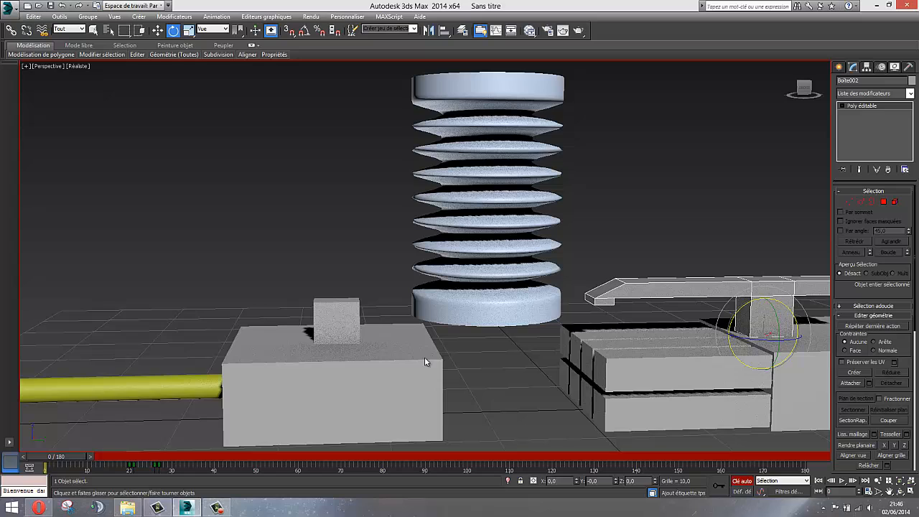
pyautogui.click(742, 481)
pyautogui.moveTo(569, 447); pyautogui.dragTo(548, 426, button='middle')
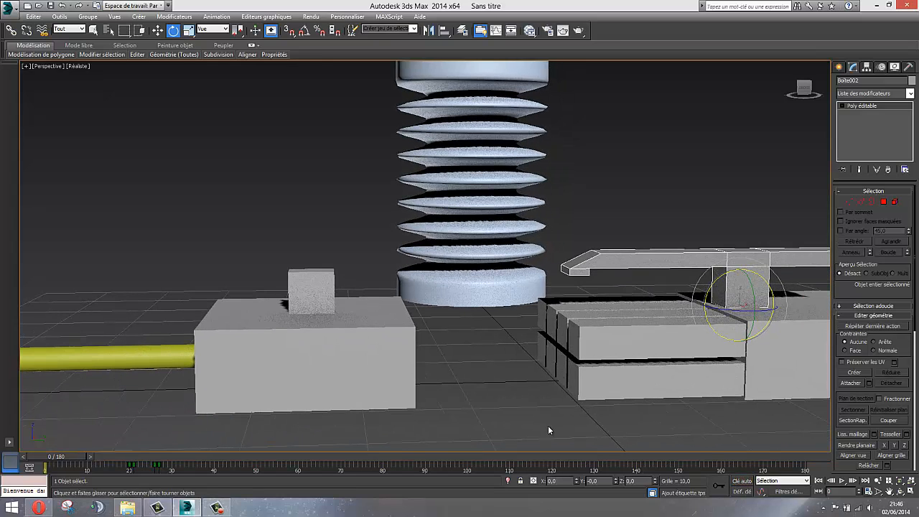
pyautogui.click(548, 426)
pyautogui.click(843, 480)
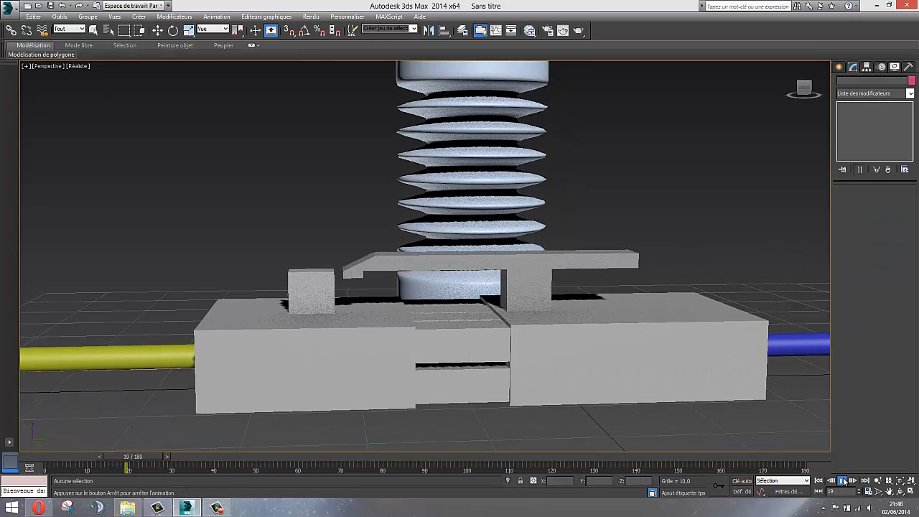
pyautogui.click(843, 480)
pyautogui.press('e')
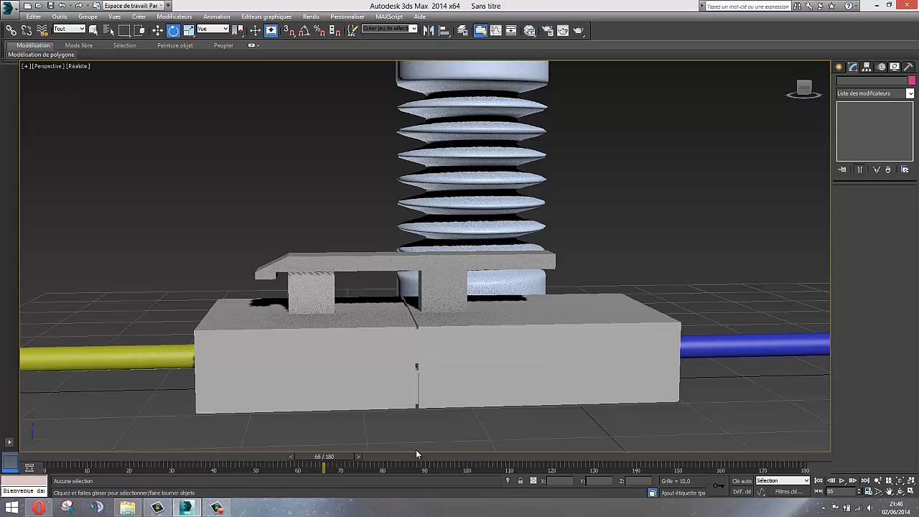
pyautogui.moveTo(317, 453); pyautogui.dragTo(50, 453)
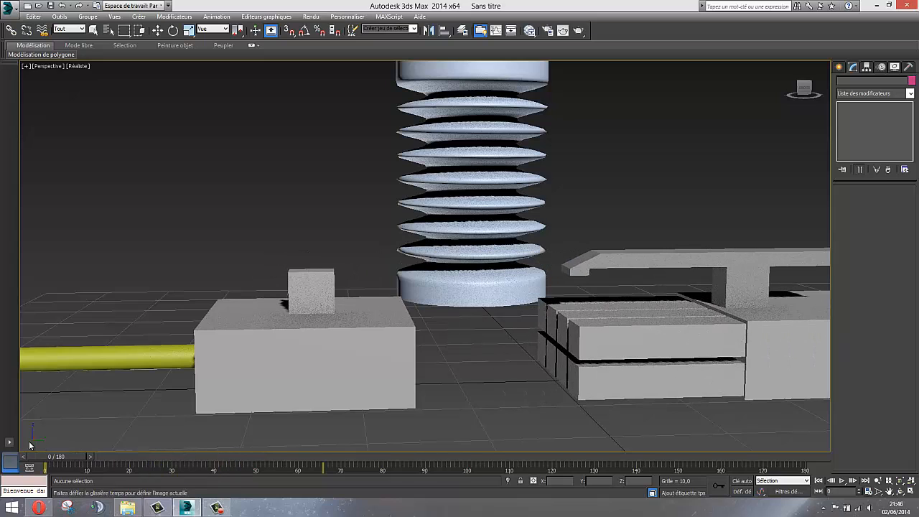
pyautogui.press('e')
# Inspect the two separated connectors and their cables from several angles and select the clip connector's body
pyautogui.scroll(-5, 334, 367)
pyautogui.keyDown('alt'); pyautogui.moveTo(304, 337); pyautogui.dragTo(297, 364, button='middle'); pyautogui.keyUp('alt')
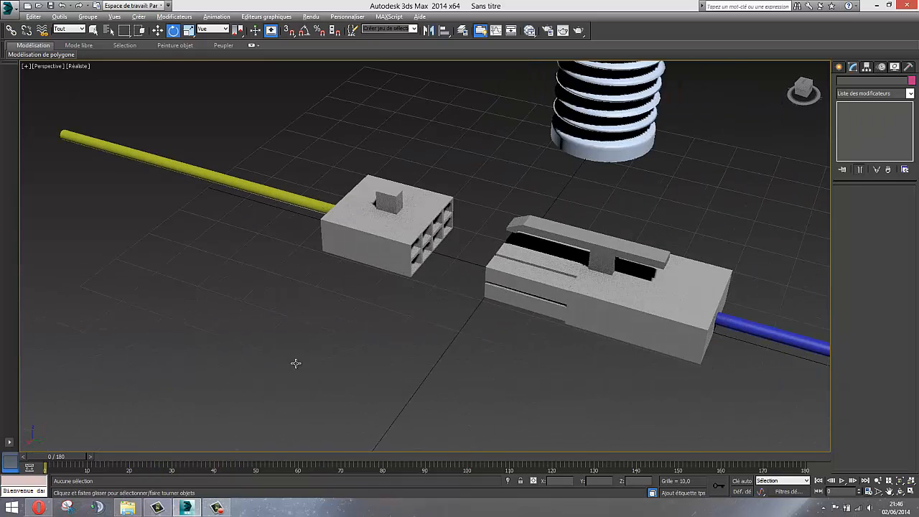
pyautogui.scroll(3, 253, 321)
pyautogui.moveTo(309, 260); pyautogui.dragTo(293, 259, button='middle')
pyautogui.scroll(3, 362, 264)
pyautogui.scroll(-3, 367, 264)
pyautogui.moveTo(367, 266); pyautogui.dragTo(405, 289, button='middle')
pyautogui.scroll(3, 362, 302)
pyautogui.scroll(-4, 361, 306)
pyautogui.scroll(-5, 417, 302)
pyautogui.scroll(5, 460, 318)
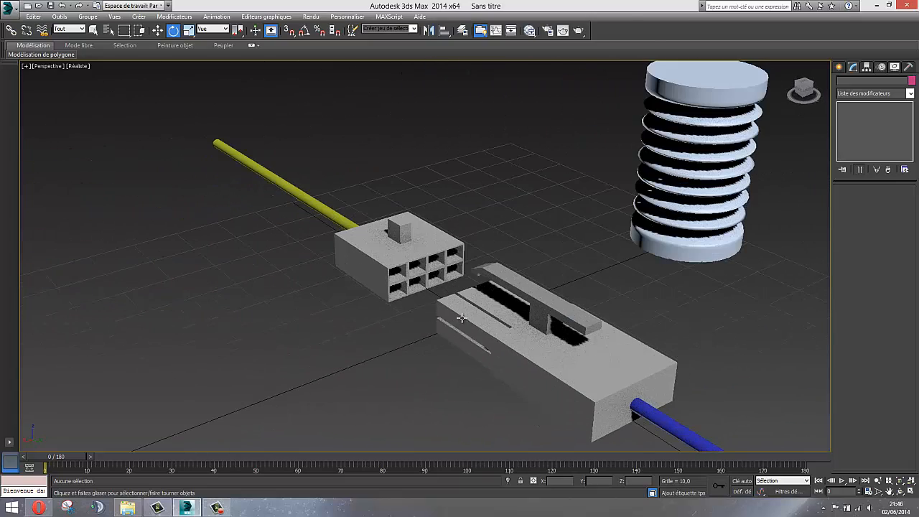
pyautogui.click(517, 348)
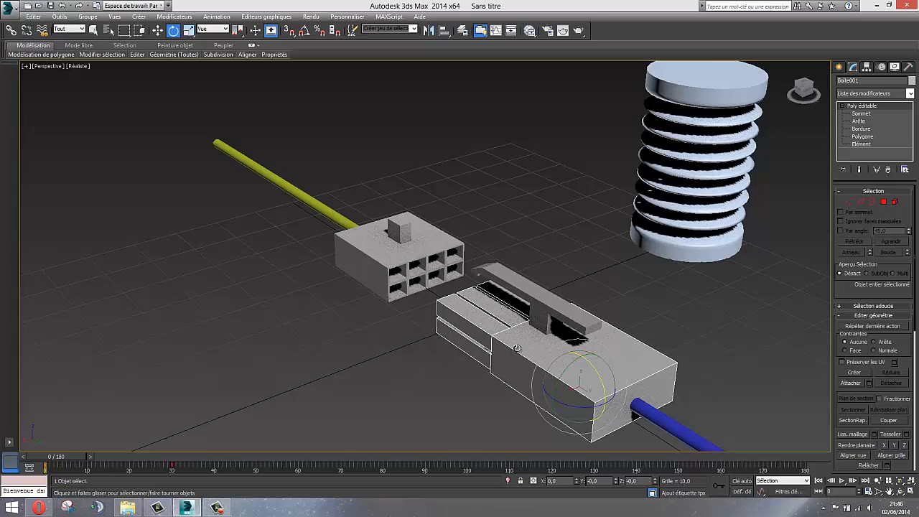
# Open the Material Editor and switch it to the compact editor mode
pyautogui.click(548, 32)
pyautogui.click(549, 31)
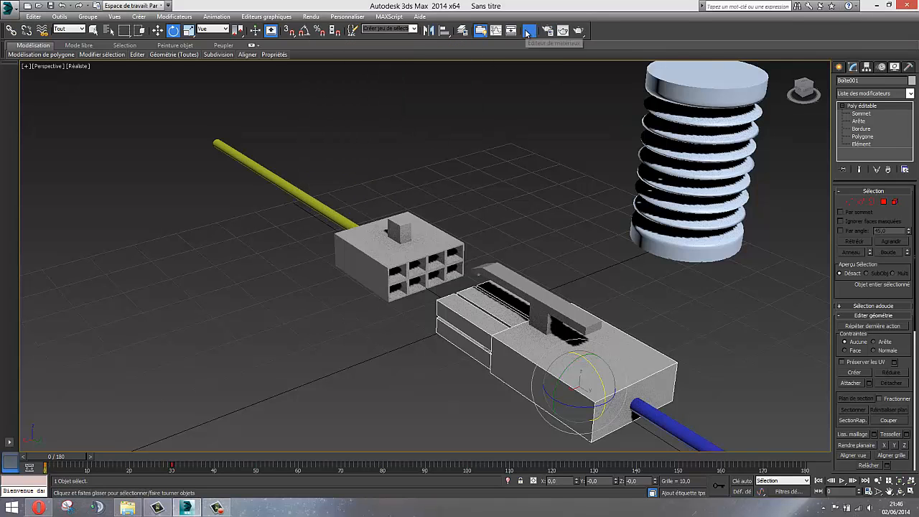
pyautogui.click(530, 31)
pyautogui.click(63, 67)
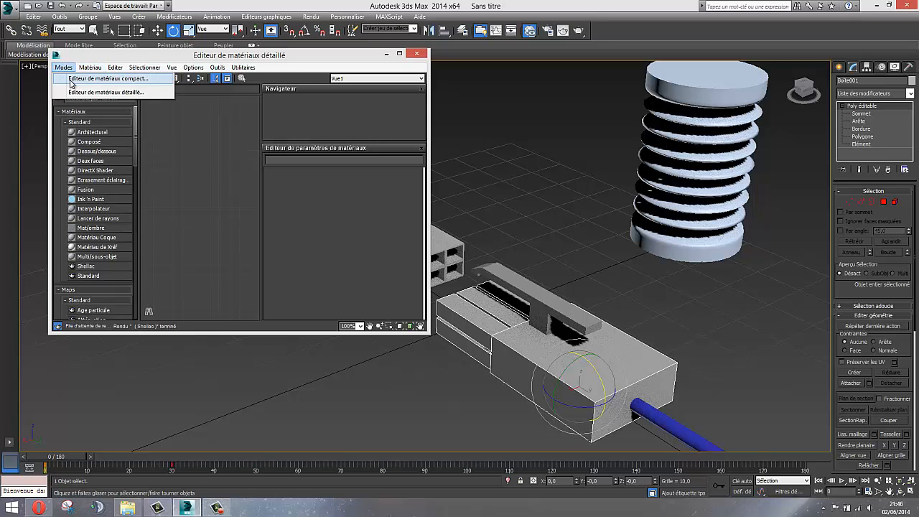
pyautogui.click(93, 79)
pyautogui.moveTo(182, 58); pyautogui.dragTo(134, 71)
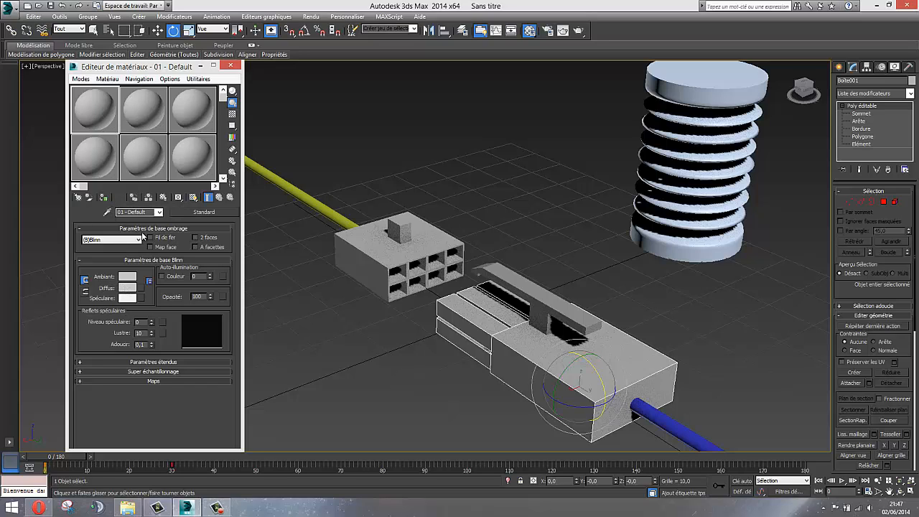
# Set the first material's diffuse colour to pure red (255, 0, 0)
pyautogui.click(130, 288)
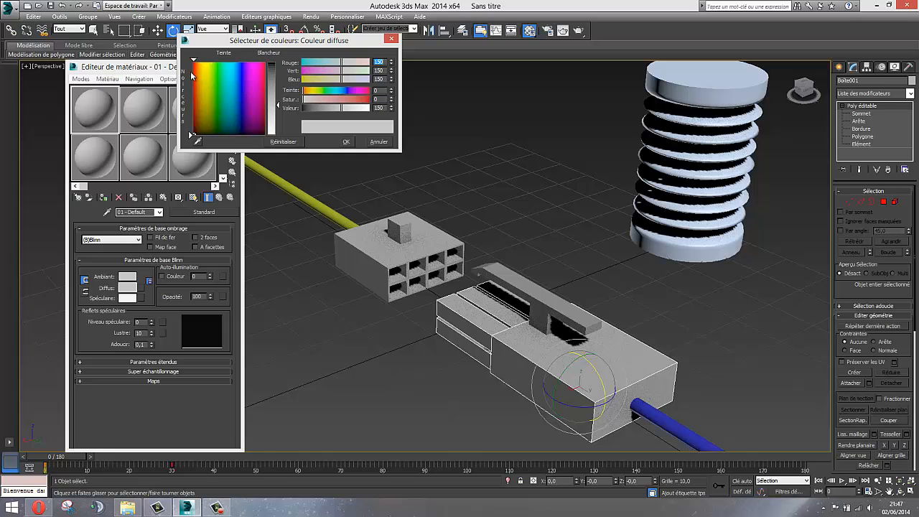
pyautogui.click(191, 74)
pyautogui.moveTo(270, 100); pyautogui.dragTo(269, 61)
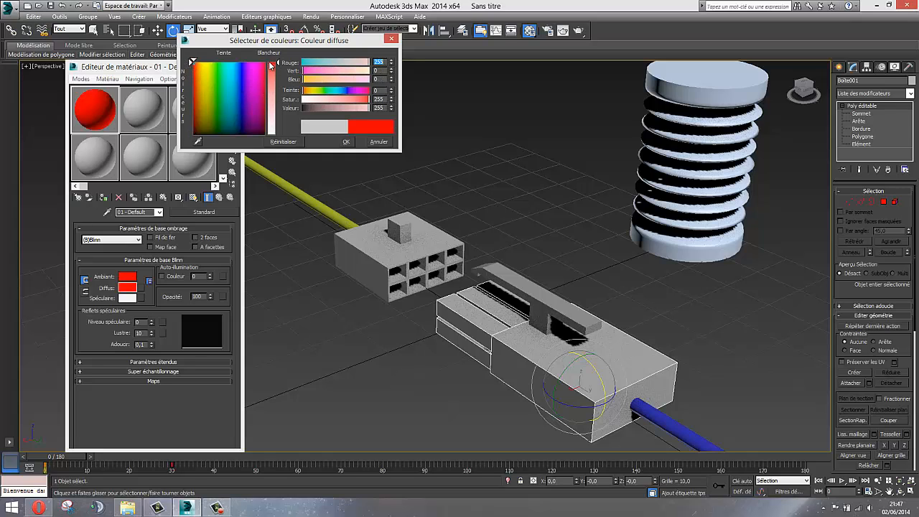
pyautogui.click(346, 141)
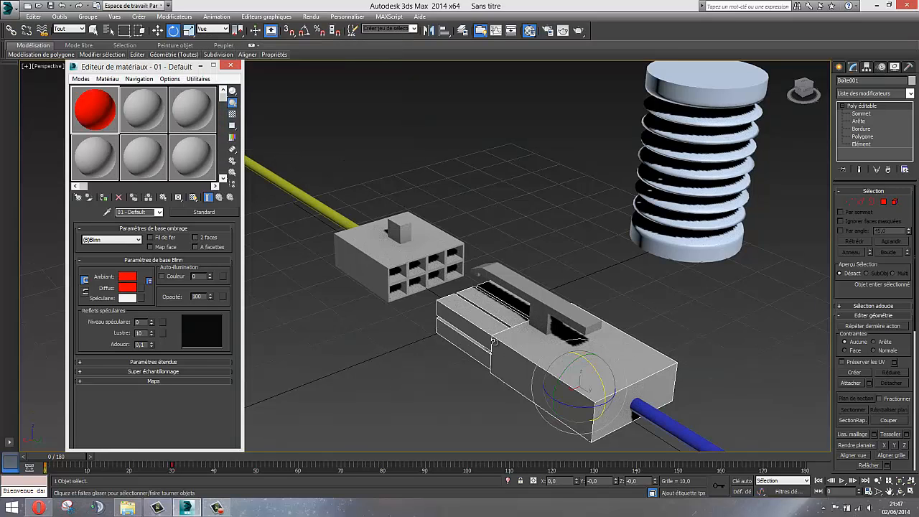
# Add the yellow-cable connector, its block and the clip to the selection, assign them all the red material, and deselect everything
pyautogui.keyDown('ctrl'); pyautogui.click(381, 259); pyautogui.keyUp('ctrl')
pyautogui.keyDown('ctrl'); pyautogui.click(399, 229); pyautogui.keyUp('ctrl')
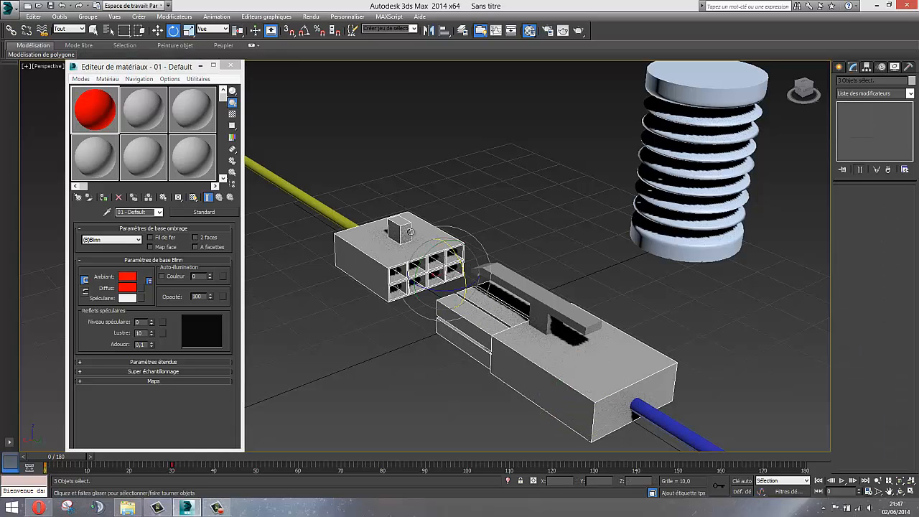
pyautogui.keyDown('ctrl'); pyautogui.click(531, 303); pyautogui.keyUp('ctrl')
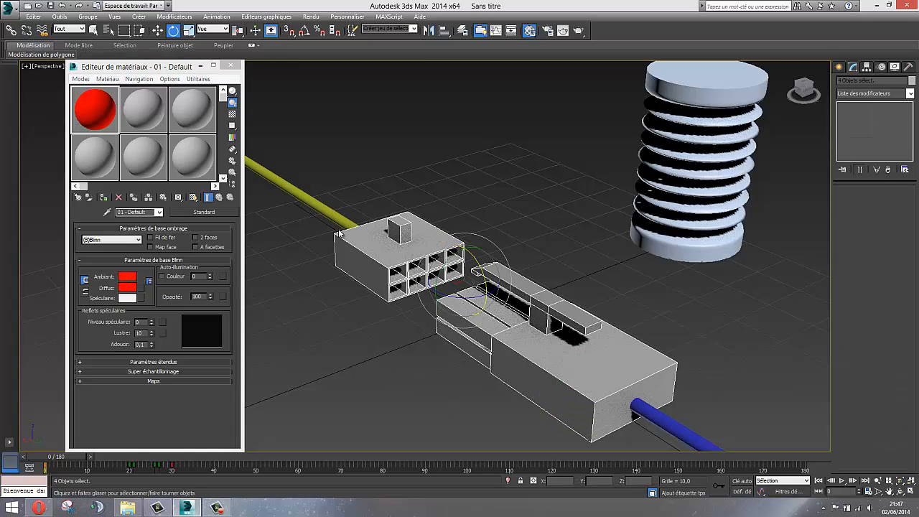
pyautogui.click(104, 196)
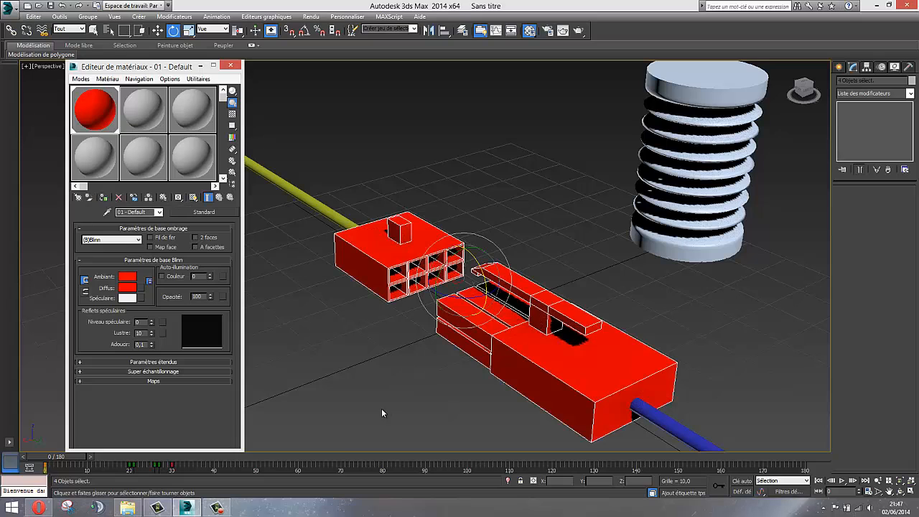
pyautogui.keyDown('alt'); pyautogui.moveTo(365, 353); pyautogui.dragTo(389, 348, button='middle'); pyautogui.keyUp('alt')
pyautogui.click(421, 370)
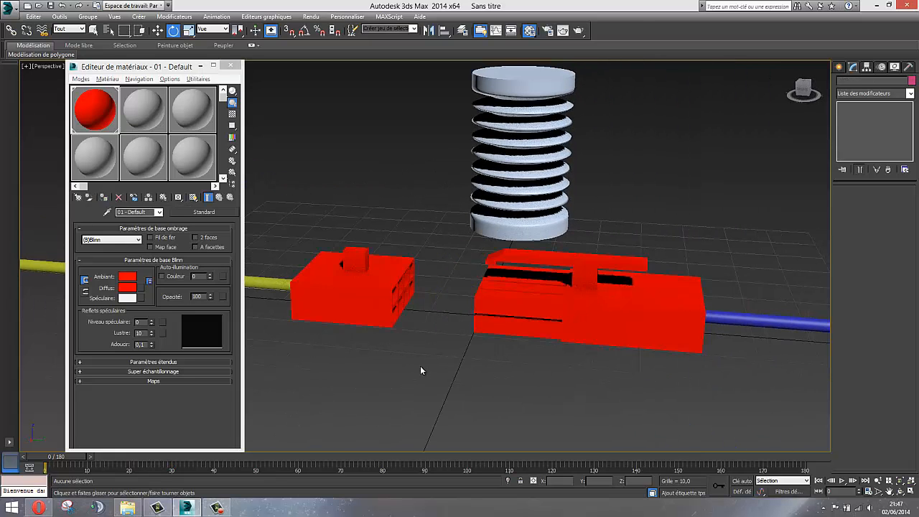
# Select both connector bodies, the clip and the block, and move the timeline to frame 27
pyautogui.click(566, 314)
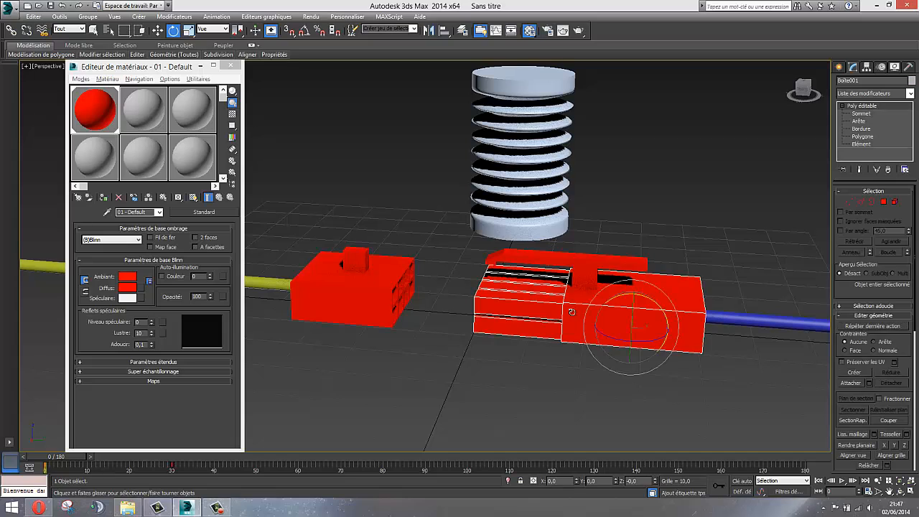
pyautogui.click(537, 388)
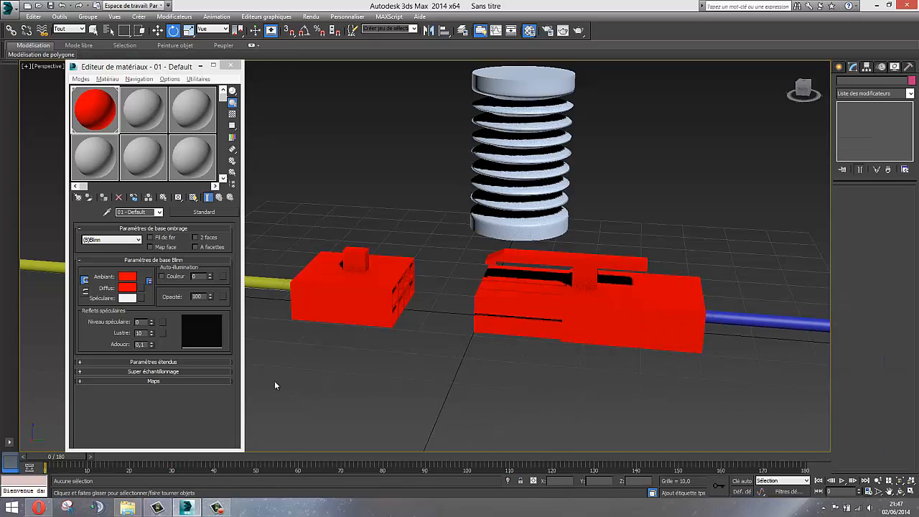
pyautogui.click(575, 317)
pyautogui.keyDown('ctrl'); pyautogui.click(586, 266); pyautogui.keyUp('ctrl')
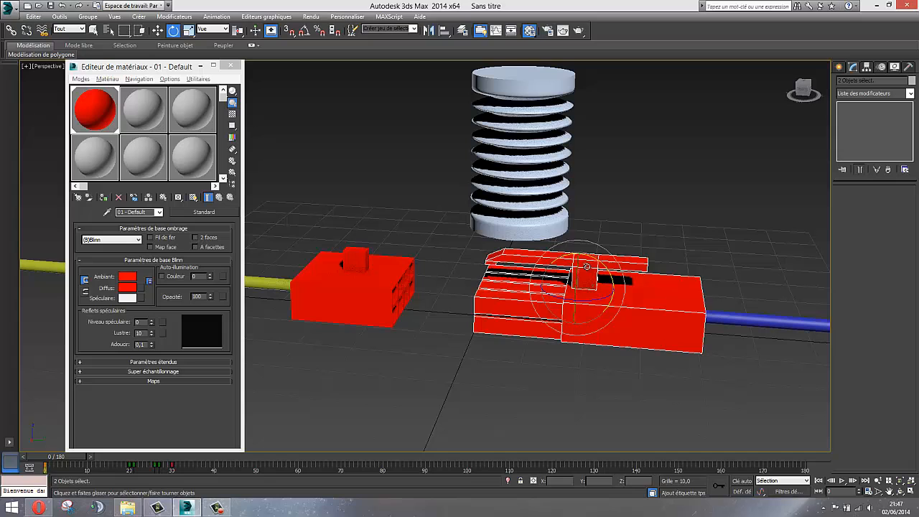
pyautogui.keyDown('ctrl'); pyautogui.click(331, 303); pyautogui.keyUp('ctrl')
pyautogui.moveTo(50, 457); pyautogui.dragTo(154, 470)
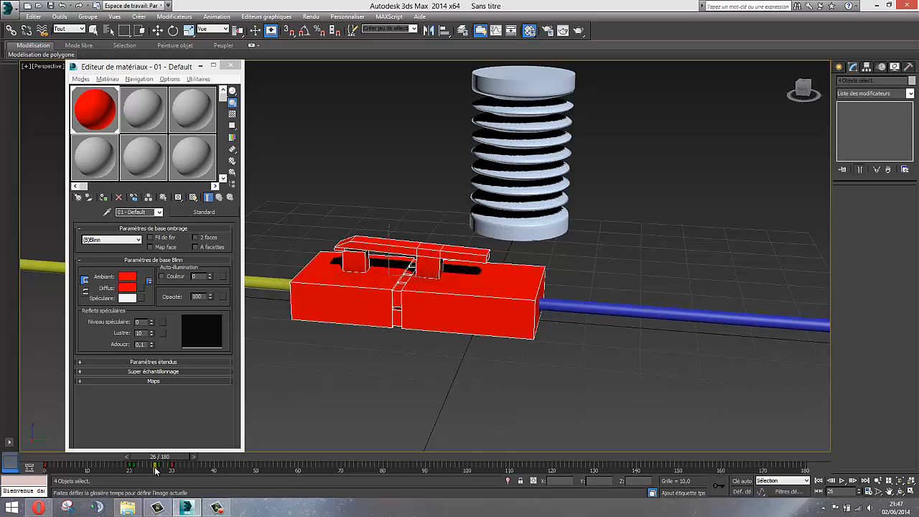
pyautogui.moveTo(156, 470); pyautogui.dragTo(159, 470)
pyautogui.press('e')
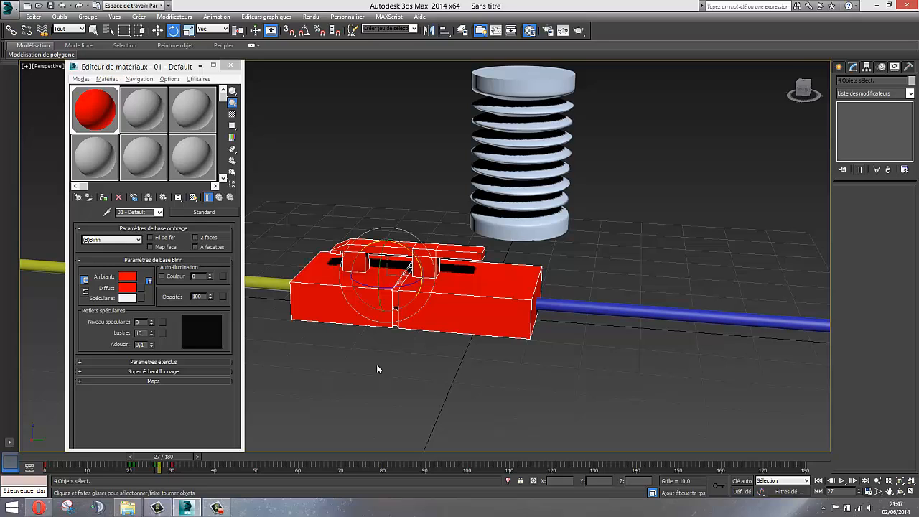
# Enable Materials in the animation key filters so that material changes can be keyed
pyautogui.click(789, 492)
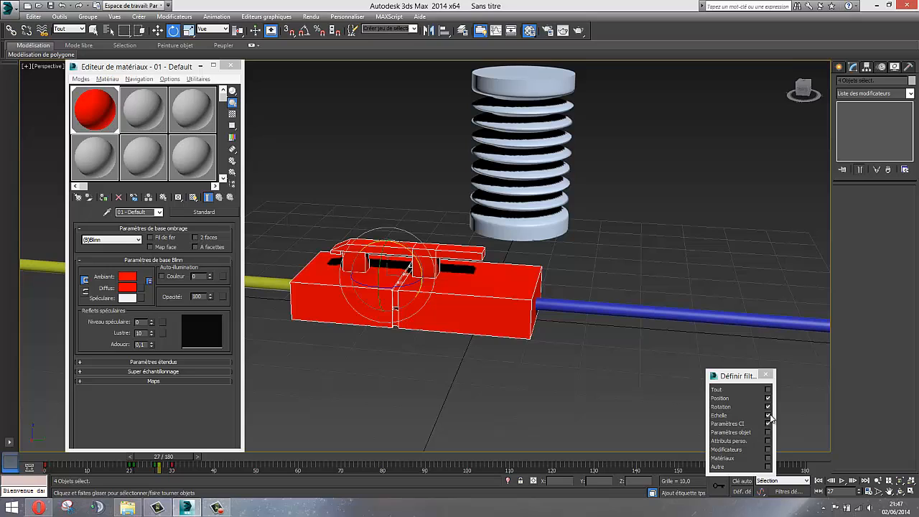
pyautogui.click(767, 459)
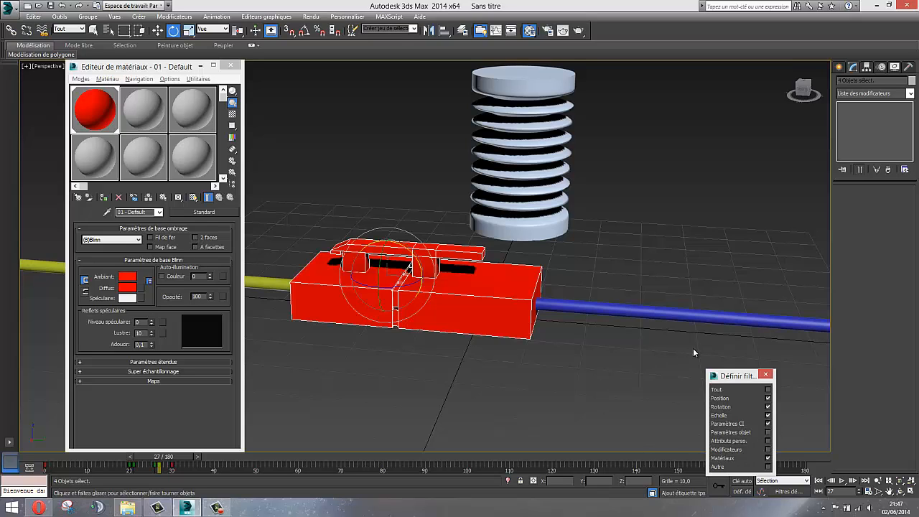
pyautogui.click(559, 400)
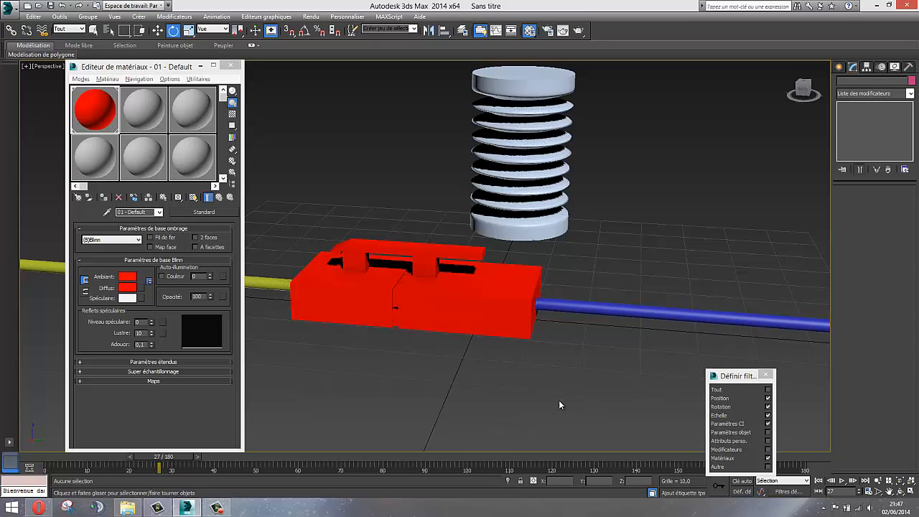
pyautogui.click(766, 375)
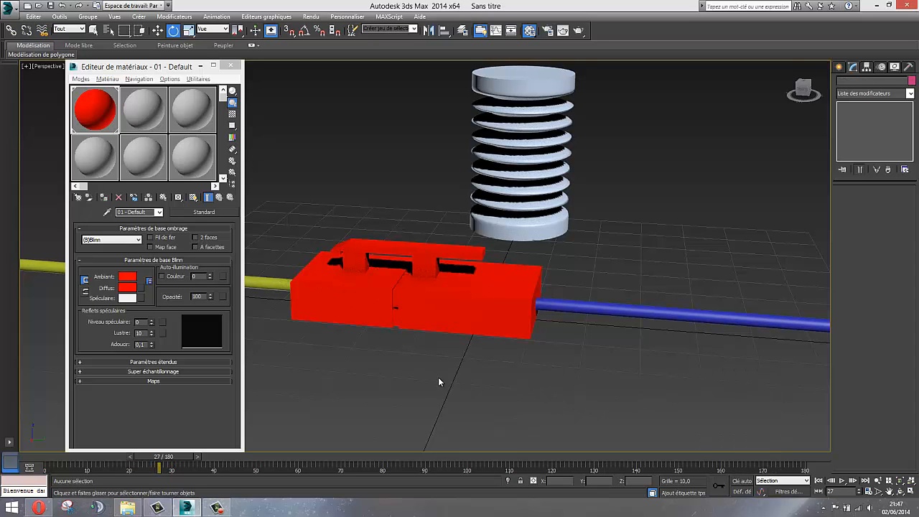
# Select the clip connector's body at frame 27, turn Auto Key on, and key the material's diffuse colour to pure green (0, 255, 0)
pyautogui.click(448, 308)
pyautogui.click(351, 295)
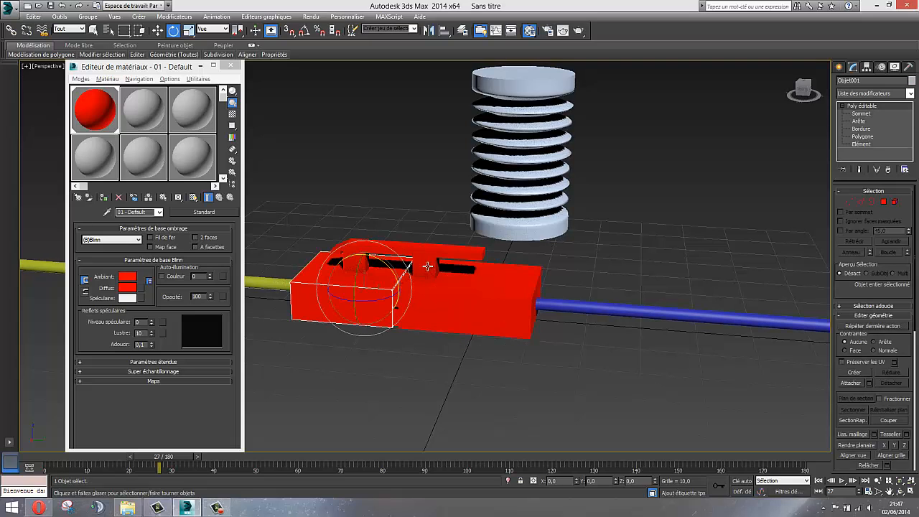
pyautogui.click(426, 265)
pyautogui.click(349, 260)
pyautogui.click(473, 327)
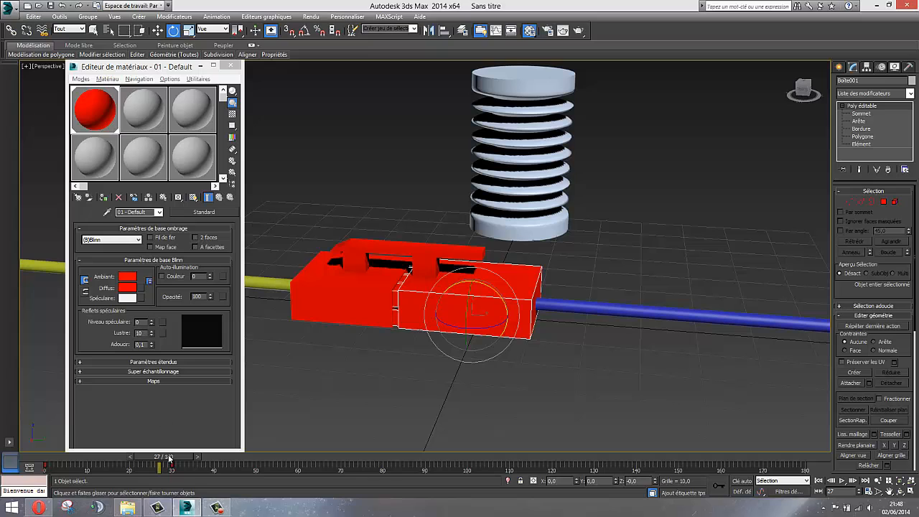
pyautogui.moveTo(168, 458)
pyautogui.mouseDown()
pyautogui.moveTo(116, 451)
pyautogui.moveTo(169, 457)
pyautogui.mouseUp()
pyautogui.press('e')
pyautogui.click(742, 481)
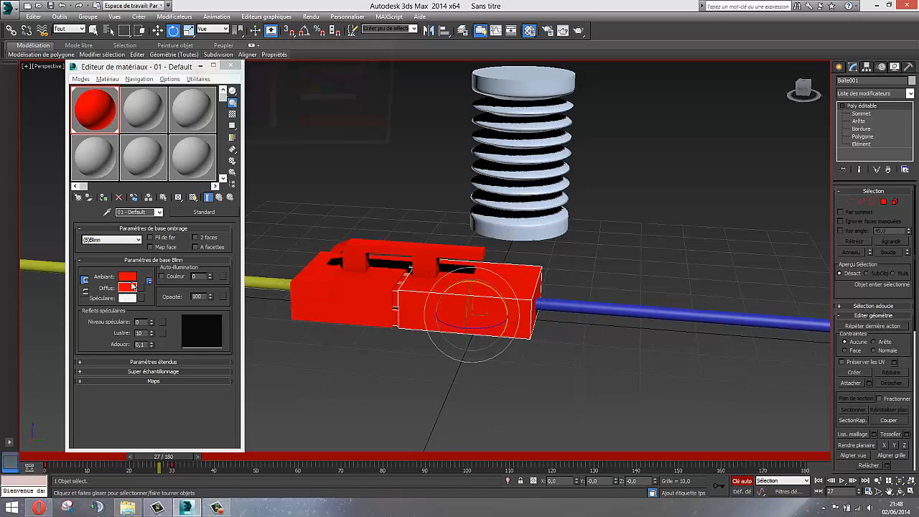
pyautogui.click(121, 288)
pyautogui.click(212, 63)
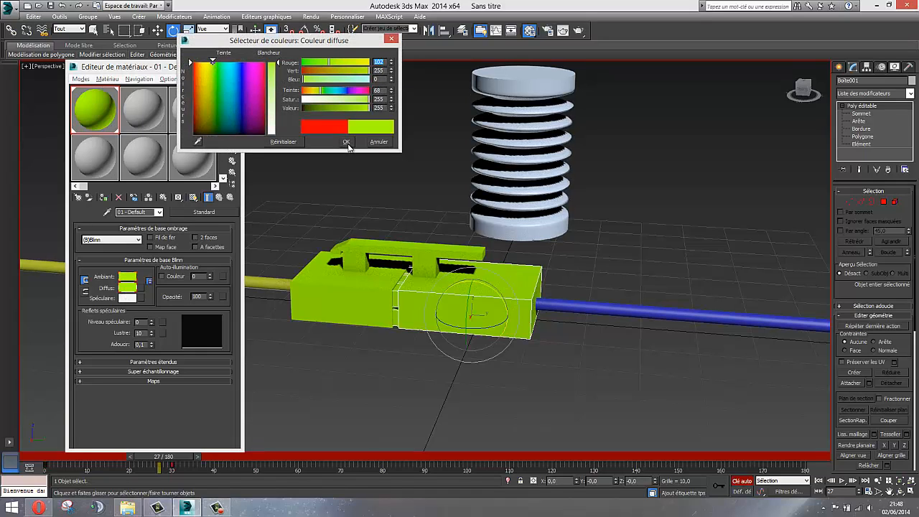
pyautogui.moveTo(328, 65); pyautogui.dragTo(300, 64)
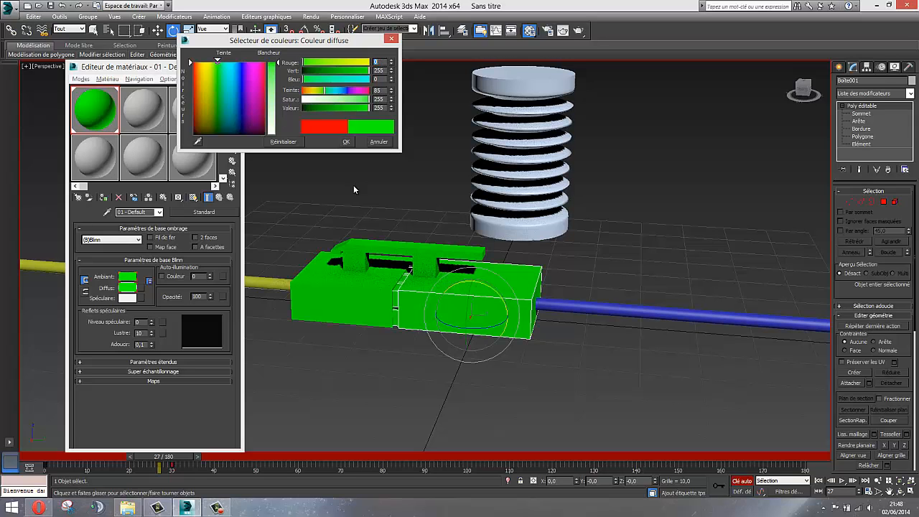
pyautogui.click(346, 143)
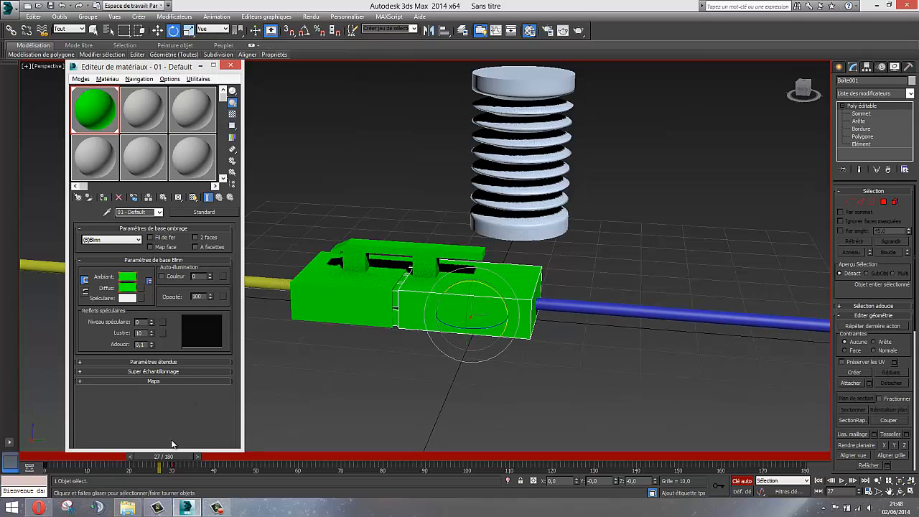
# Scrub back through the colour transition and try to copy the red starting key from frame 0 to just before the green key
pyautogui.moveTo(173, 458); pyautogui.dragTo(137, 451)
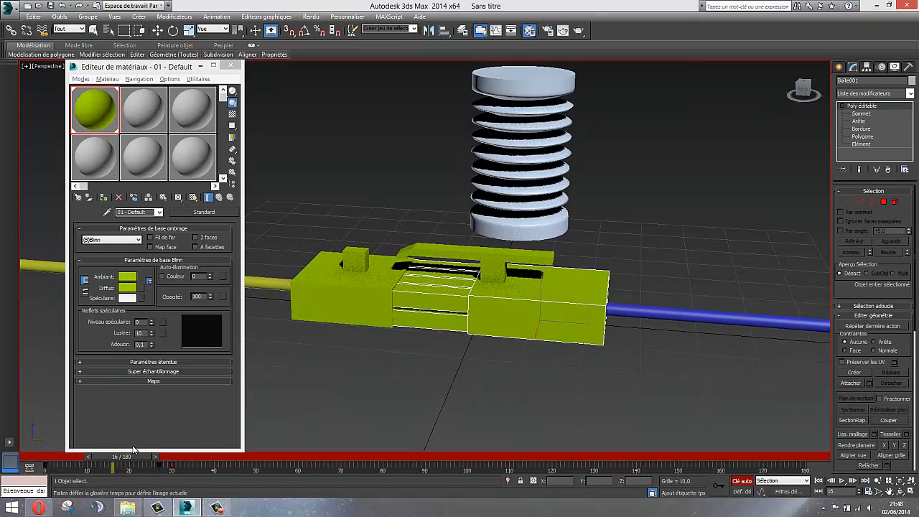
pyautogui.press('e')
pyautogui.keyDown('shift'); pyautogui.moveTo(44, 465); pyautogui.dragTo(142, 466); pyautogui.keyUp('shift')
pyautogui.press('q')
pyautogui.press('e')
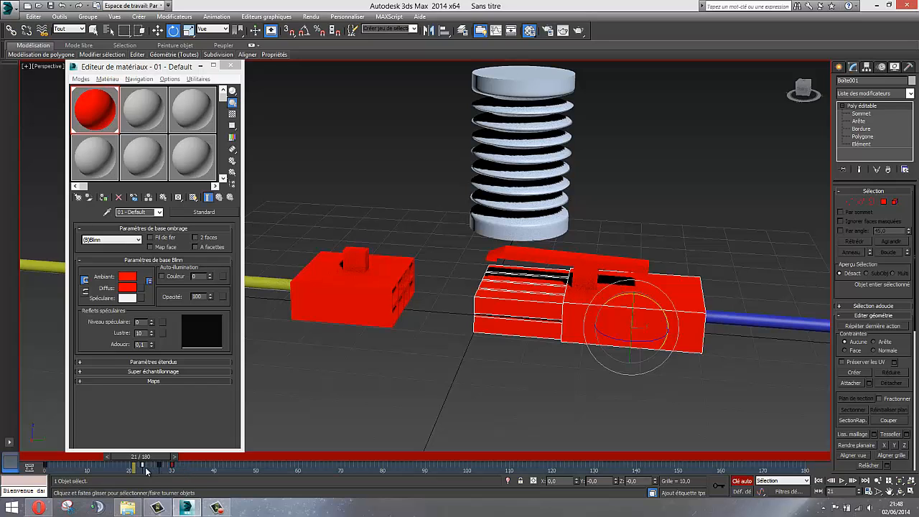
pyautogui.moveTo(144, 465); pyautogui.dragTo(170, 465)
# At frame 26, key the material's diffuse colour to pure red (255, 0, 0)
pyautogui.click(129, 289)
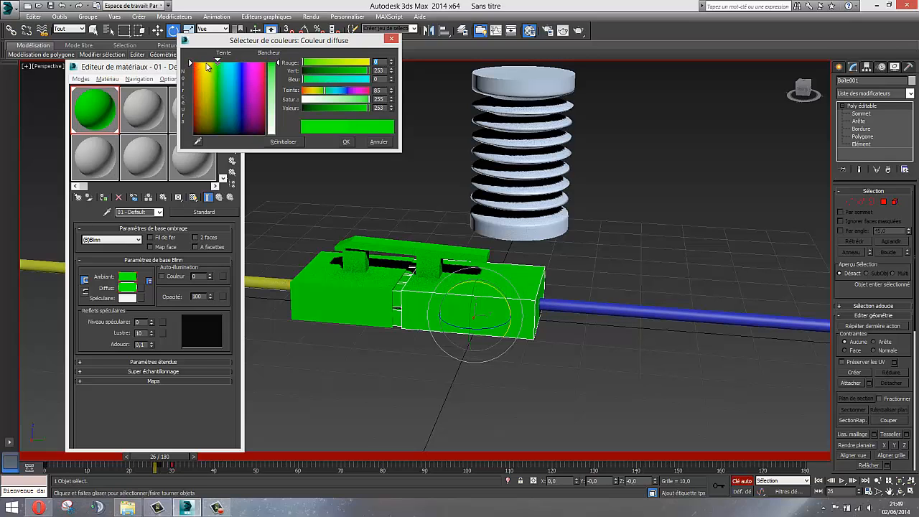
pyautogui.moveTo(210, 69); pyautogui.dragTo(192, 64)
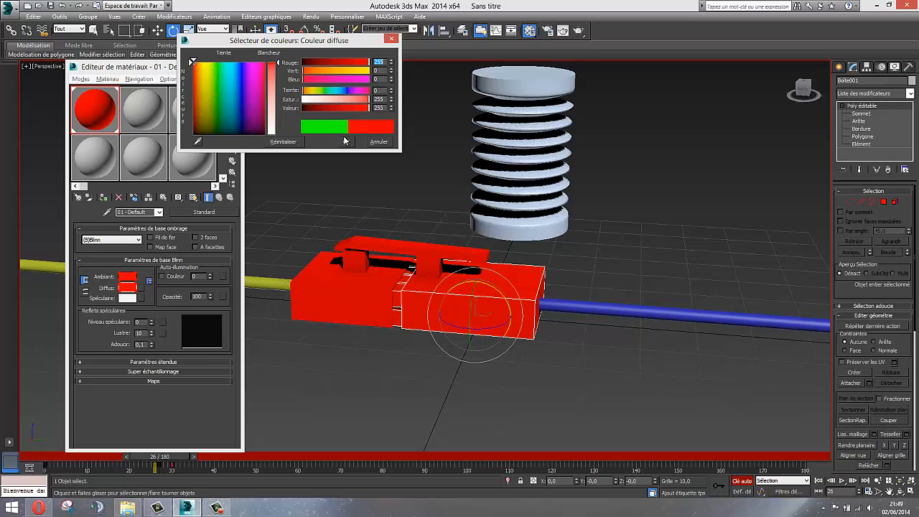
pyautogui.click(346, 141)
# Return to frame 0 with Auto Key off and close the Material Editor
pyautogui.moveTo(159, 458); pyautogui.dragTo(36, 446)
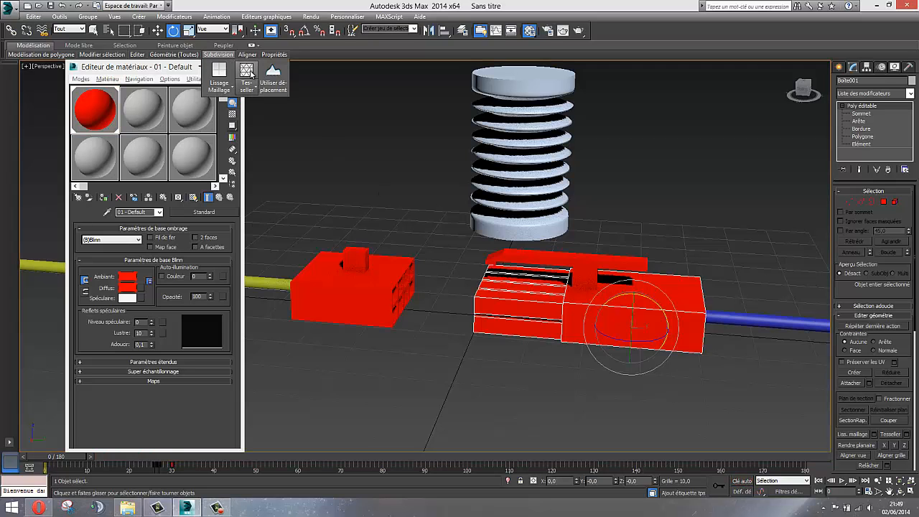
pyautogui.moveTo(122, 71); pyautogui.dragTo(94, 80)
pyautogui.click(201, 74)
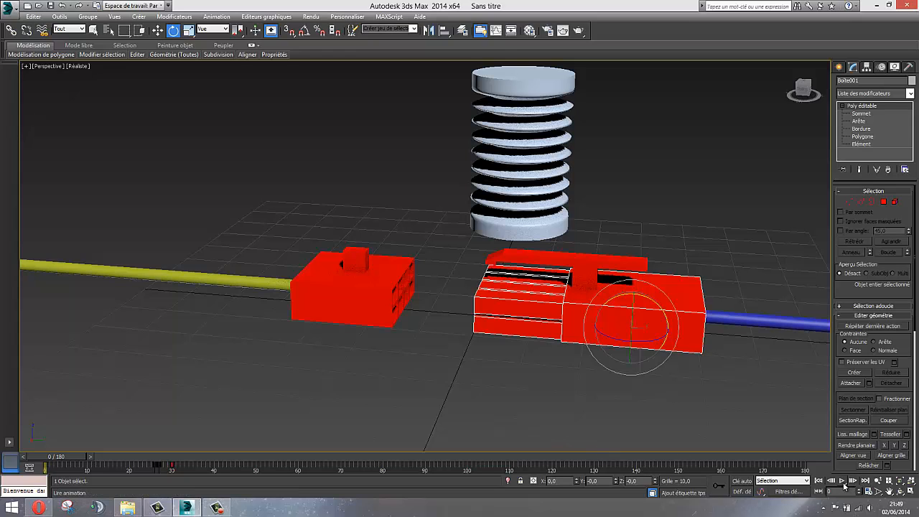
# Play back the plugging and colour-change animation with nothing selected, stop it, and return to frame 0
pyautogui.click(742, 400)
pyautogui.click(841, 481)
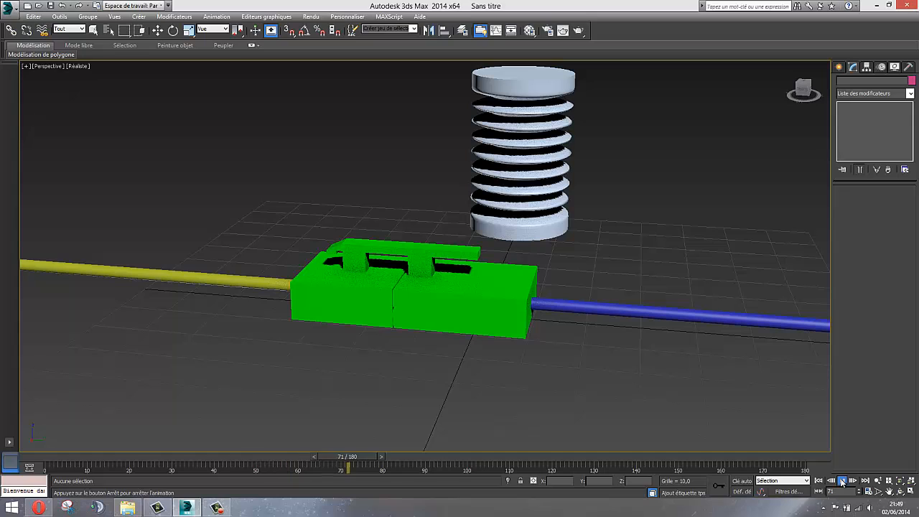
pyautogui.click(842, 480)
pyautogui.press('e')
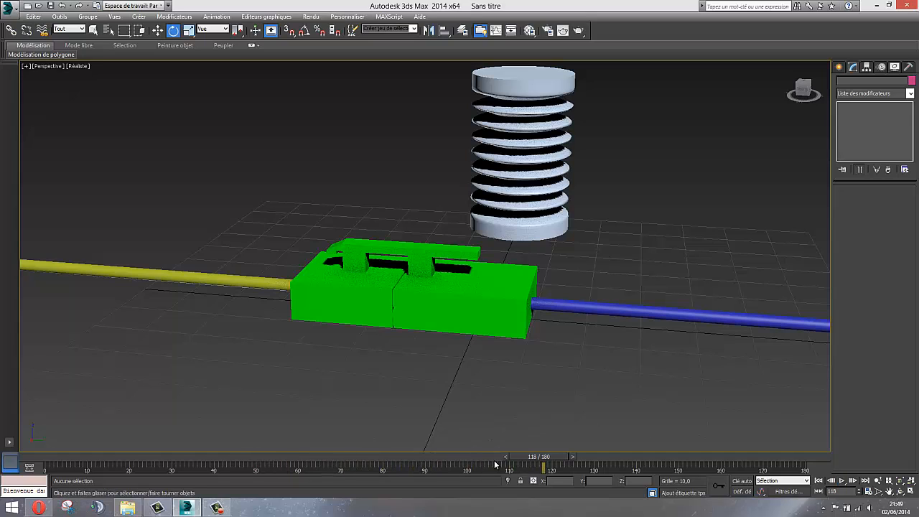
pyautogui.moveTo(540, 462); pyautogui.dragTo(45, 433)
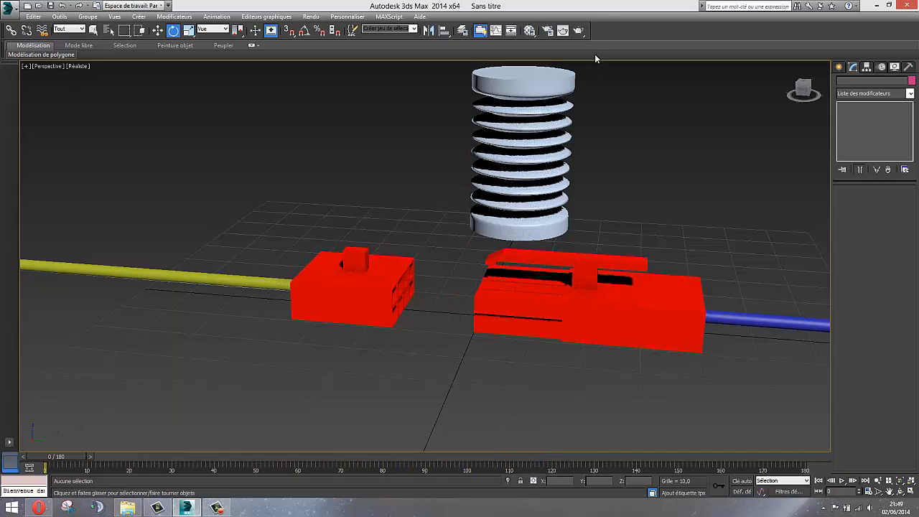
# Postpone the hard-disk warning and review the connectors' shared material in the Material Editor, closing it again
pyautogui.click(529, 30)
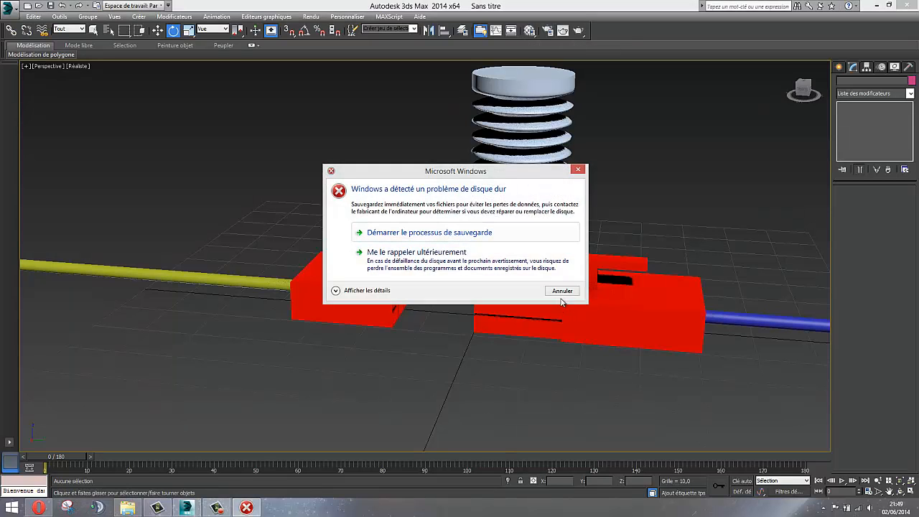
pyautogui.click(445, 260)
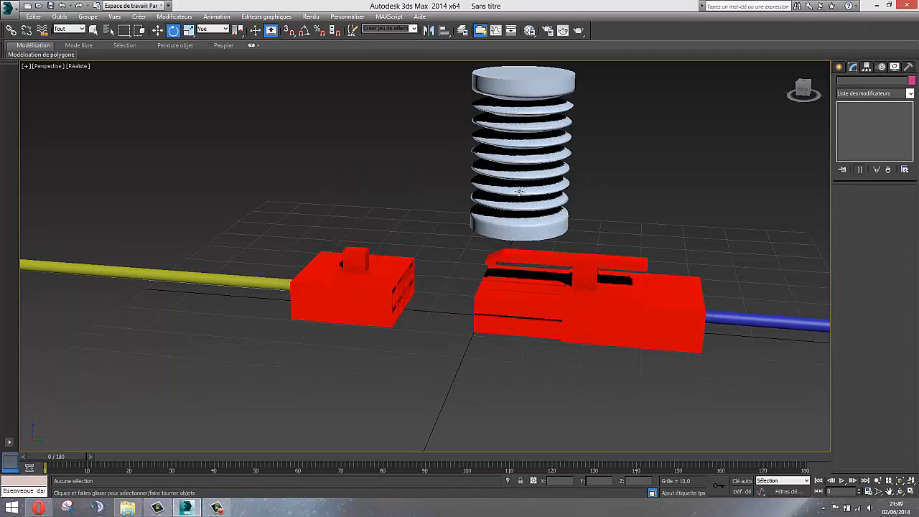
pyautogui.click(529, 31)
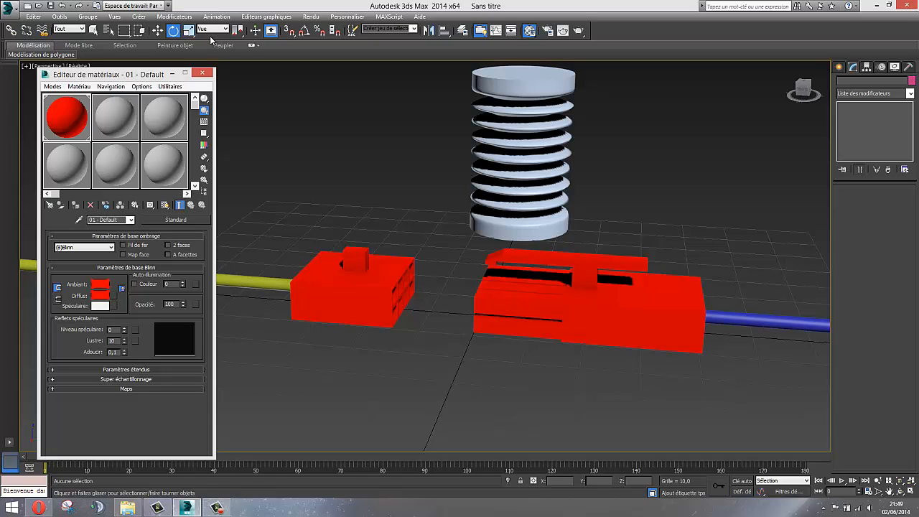
pyautogui.click(202, 72)
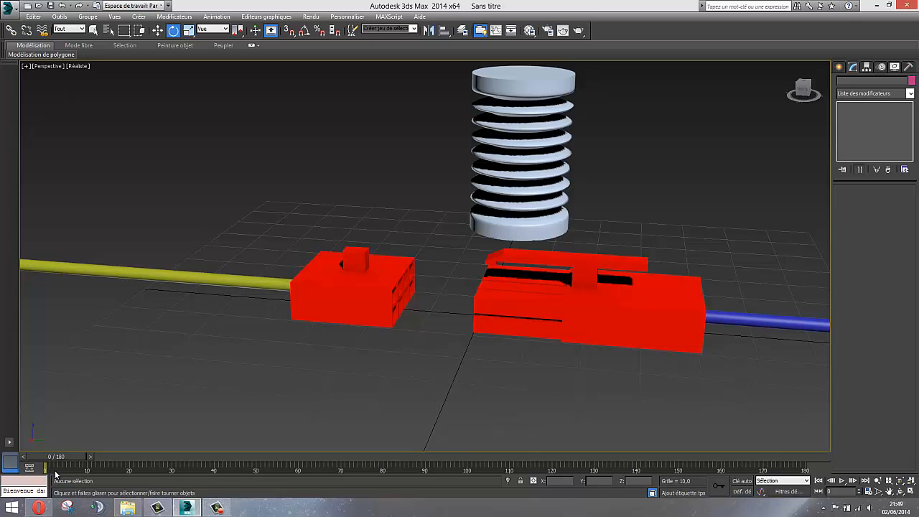
# Scrub the connector plugging animation up to about frame 22 and return to frame 0
pyautogui.moveTo(57, 458); pyautogui.dragTo(139, 433)
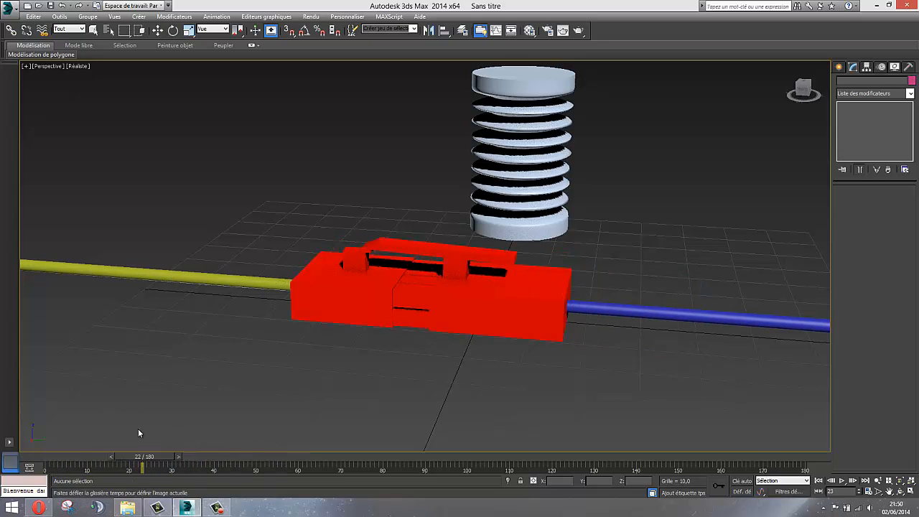
pyautogui.press('Home')
pyautogui.press('e')
pyautogui.keyDown('alt'); pyautogui.moveTo(376, 340); pyautogui.dragTo(260, 284, button='middle'); pyautogui.keyUp('alt')
# Select the bellows-shaped hose and review the Extended Primitives category and the hose's shape parameters
pyautogui.click(342, 179)
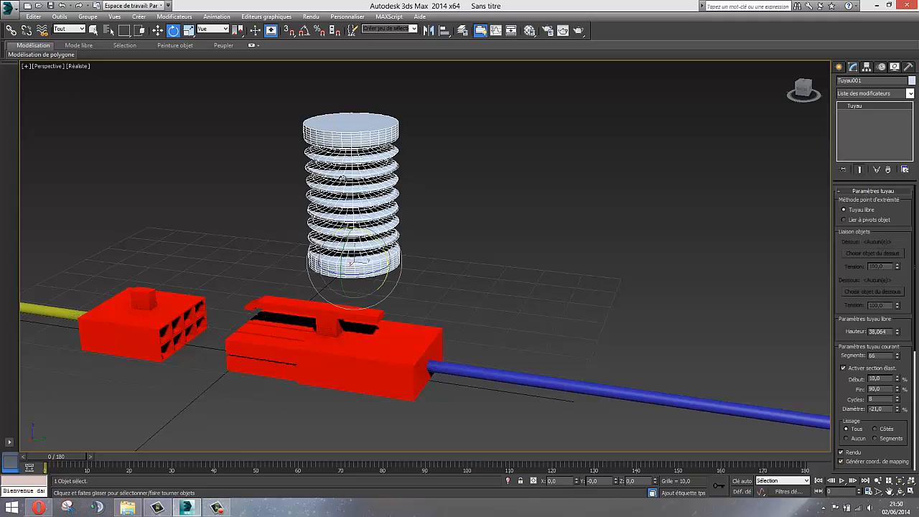
pyautogui.keyDown('alt'); pyautogui.moveTo(347, 351); pyautogui.dragTo(381, 315, button='middle'); pyautogui.keyUp('alt')
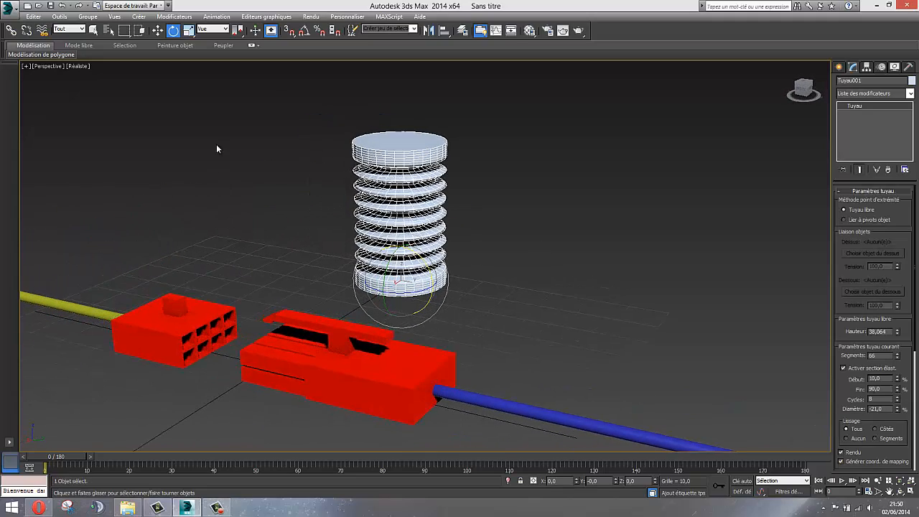
pyautogui.click(838, 66)
pyautogui.click(859, 95)
pyautogui.click(859, 110)
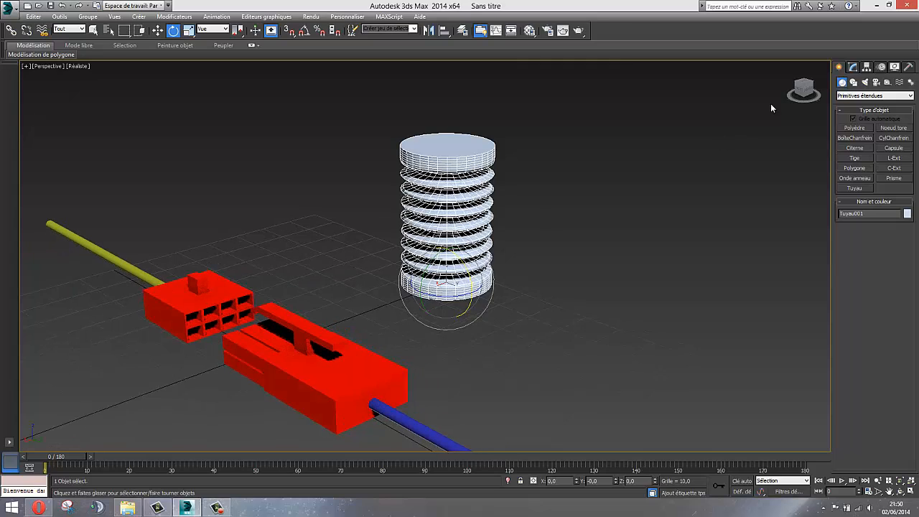
pyautogui.click(852, 66)
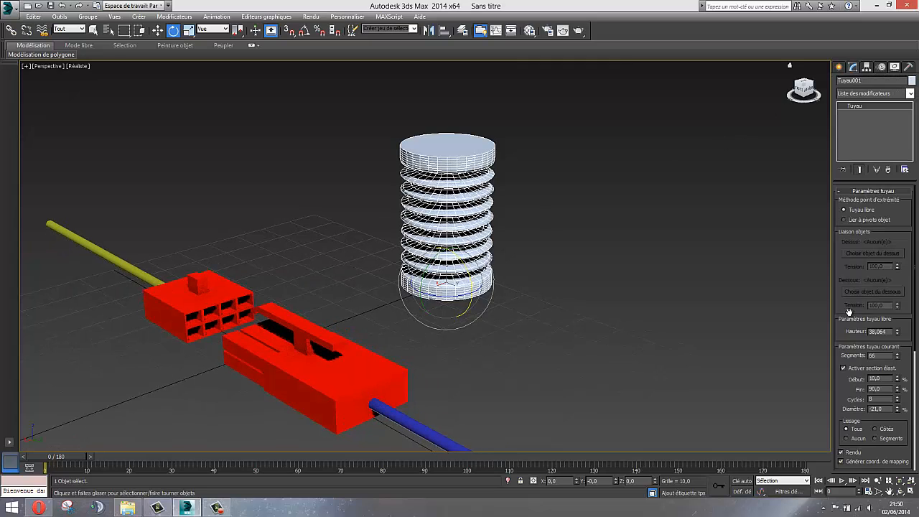
pyautogui.moveTo(849, 311); pyautogui.dragTo(838, 237)
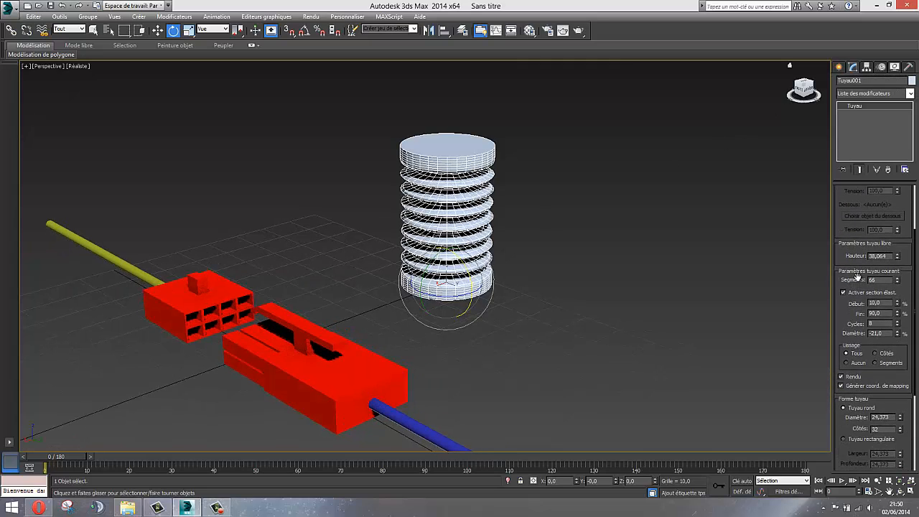
pyautogui.moveTo(846, 280); pyautogui.dragTo(844, 185)
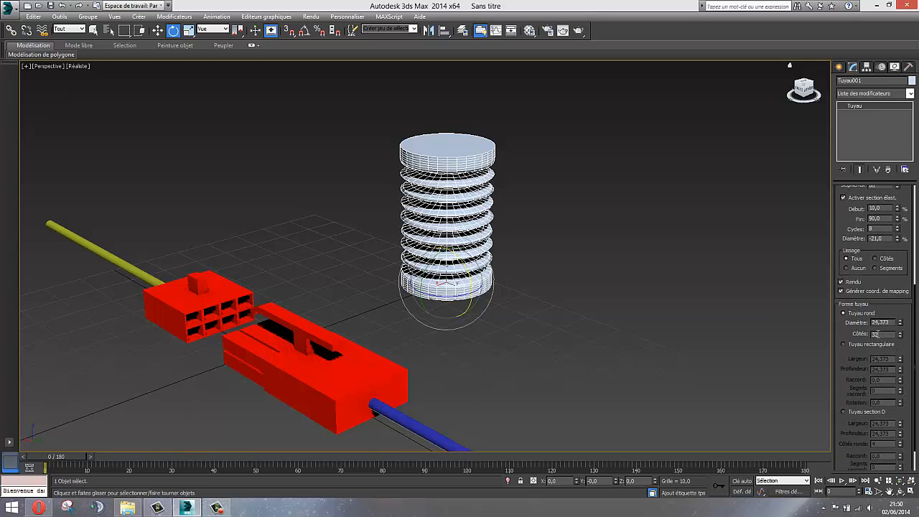
pyautogui.keyDown('alt'); pyautogui.moveTo(561, 274); pyautogui.dragTo(488, 264, button='middle'); pyautogui.keyUp('alt')
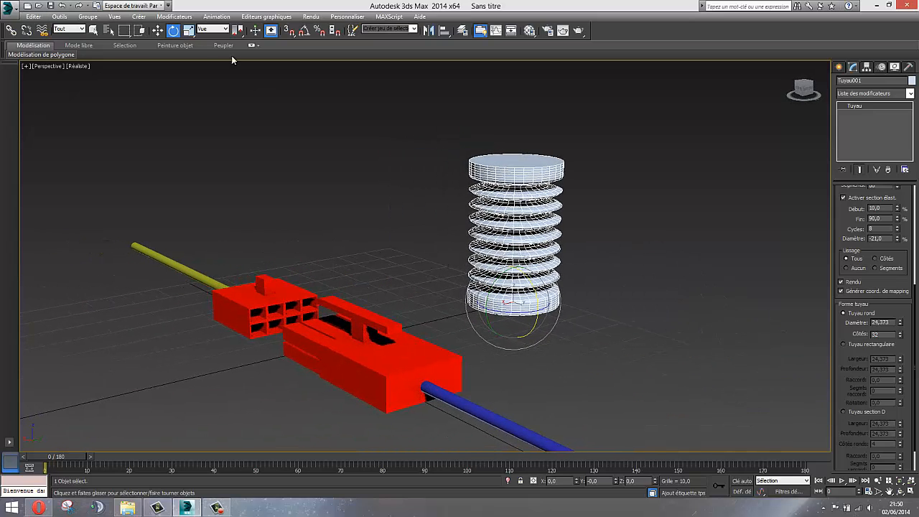
# Add a Bend (Courbure) modifier to the hose
pyautogui.click(157, 30)
pyautogui.click(744, 302)
pyautogui.scroll(2, 529, 302)
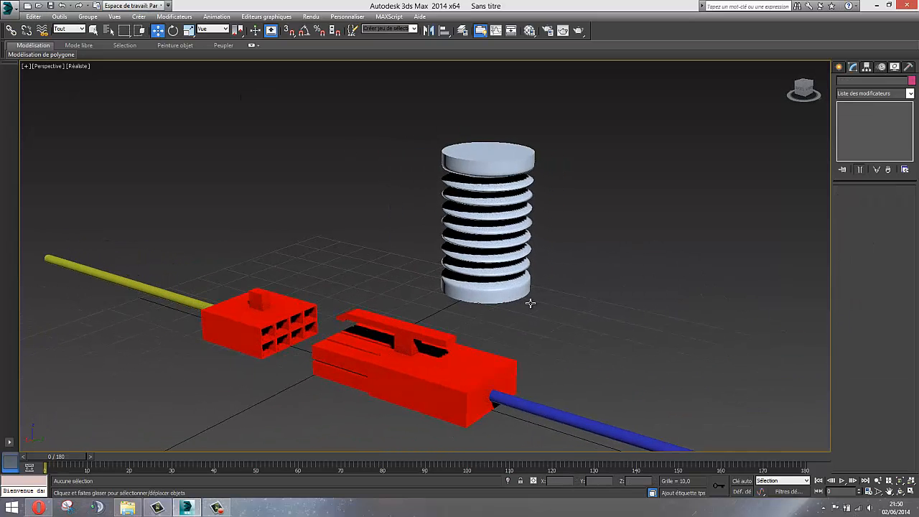
pyautogui.click(479, 253)
pyautogui.keyDown('alt'); pyautogui.moveTo(479, 254); pyautogui.dragTo(543, 262, button='middle'); pyautogui.keyUp('alt')
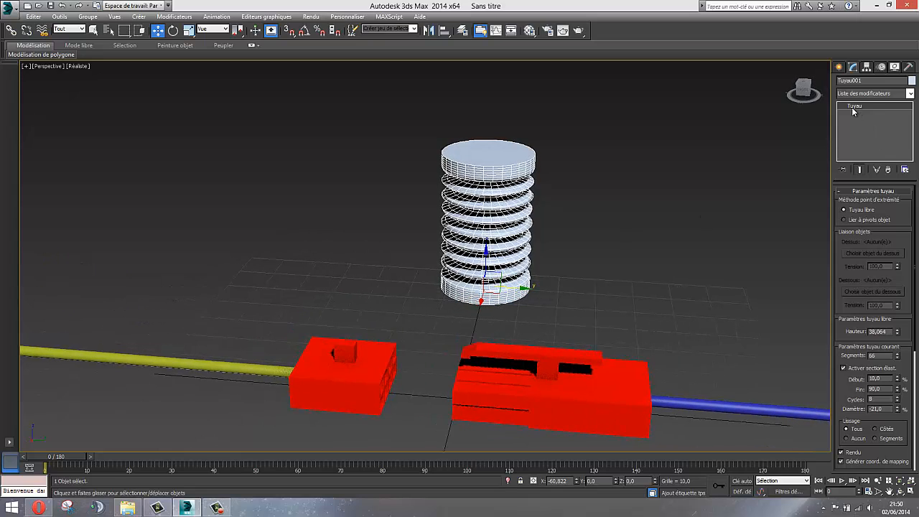
pyautogui.click(909, 94)
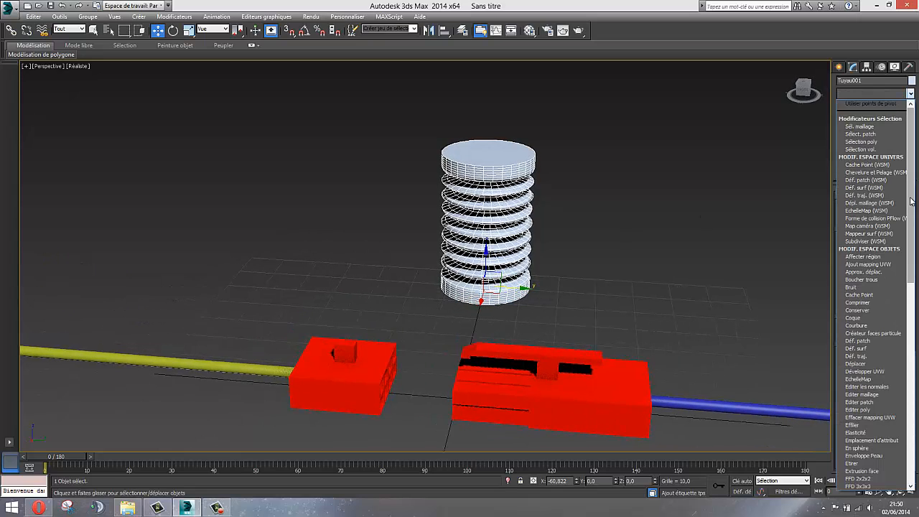
pyautogui.moveTo(913, 188); pyautogui.dragTo(913, 234)
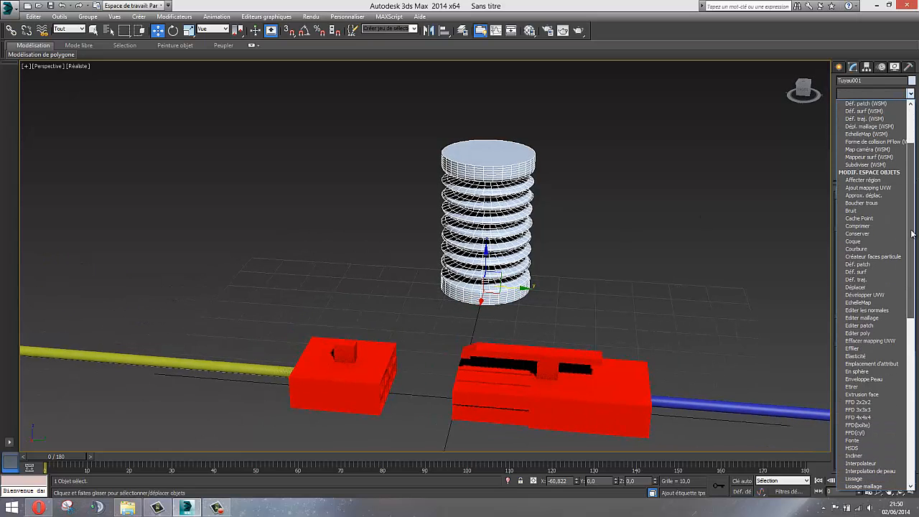
pyautogui.click(866, 250)
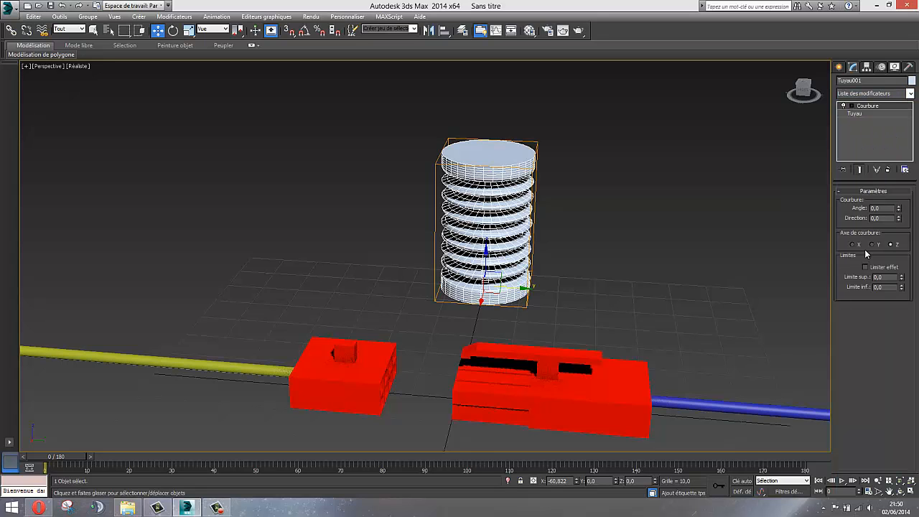
pyautogui.keyDown('alt'); pyautogui.moveTo(576, 298); pyautogui.dragTo(498, 310, button='middle'); pyautogui.keyUp('alt')
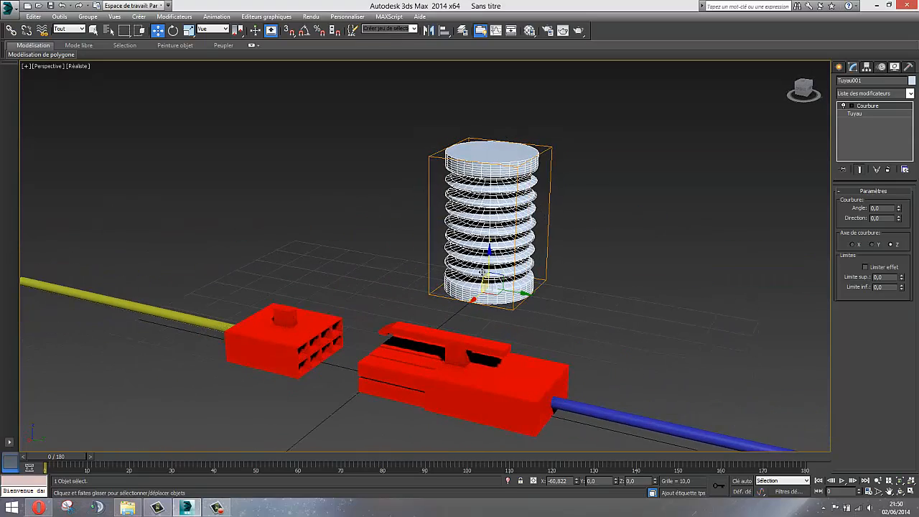
# Make sure modifiers (Modificateurs) are included in the key filters
pyautogui.click(787, 492)
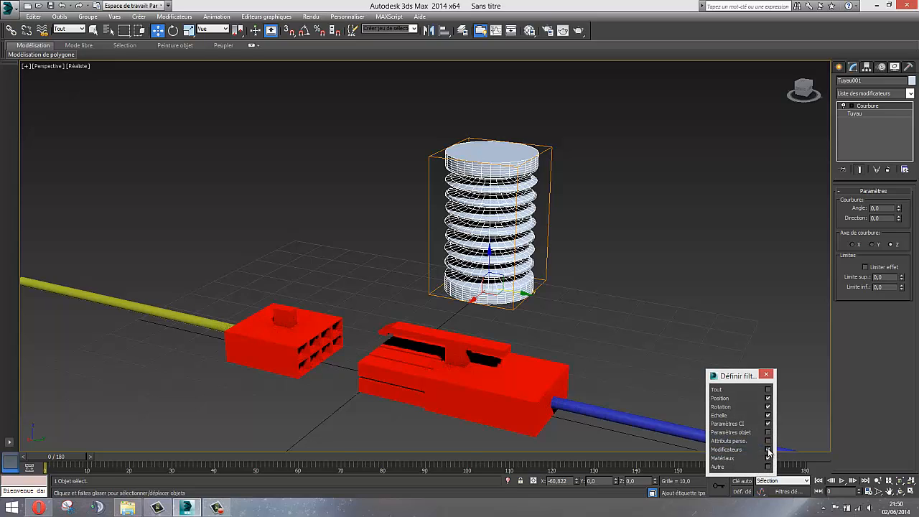
pyautogui.click(766, 376)
pyautogui.keyDown('alt'); pyautogui.moveTo(513, 272); pyautogui.dragTo(517, 384, button='middle'); pyautogui.keyUp('alt')
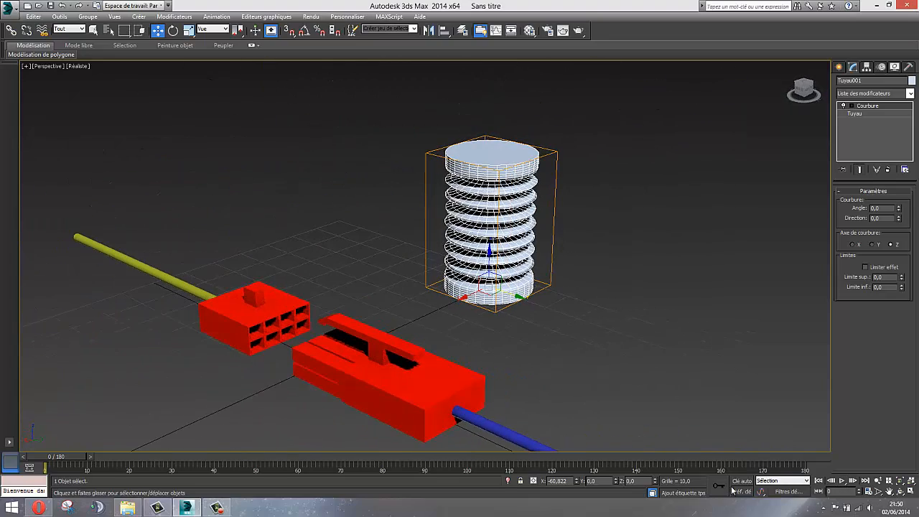
# With Auto Key on at frame 50, key the hose's Bend angle to 60
pyautogui.moveTo(55, 456); pyautogui.dragTo(262, 467)
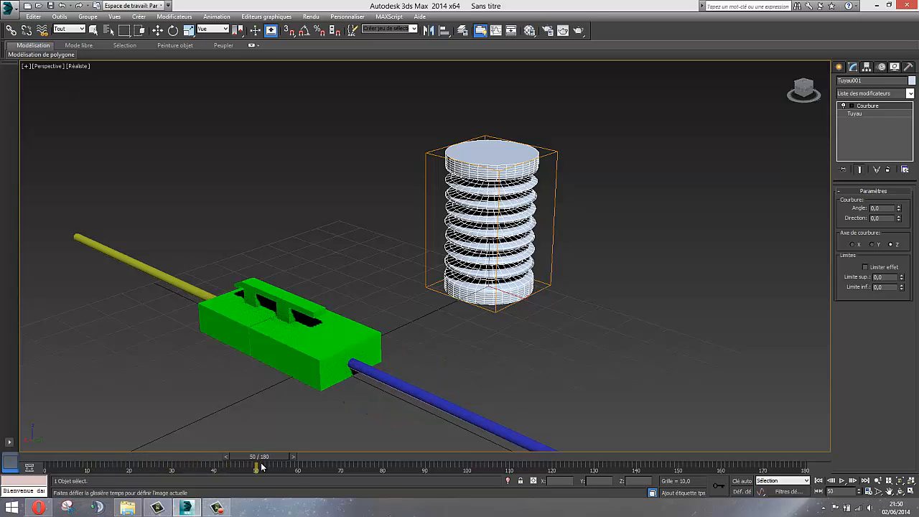
pyautogui.press('w')
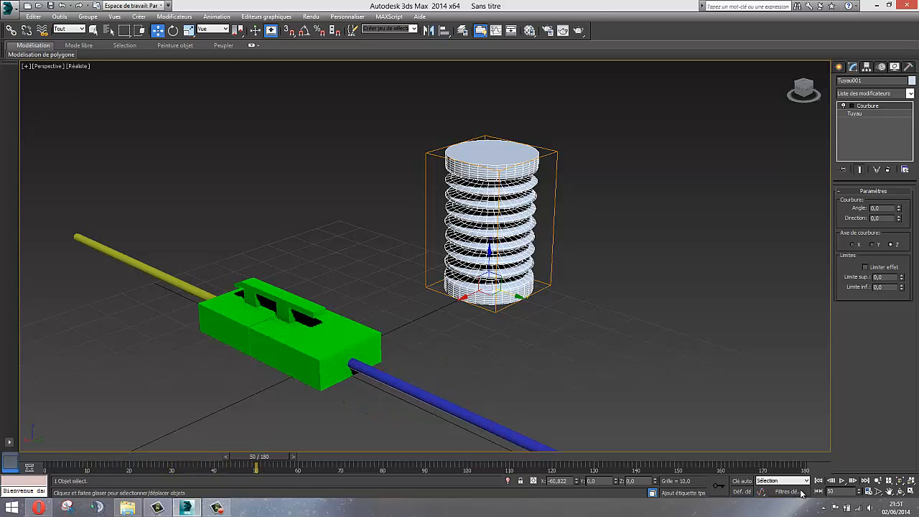
pyautogui.click(741, 480)
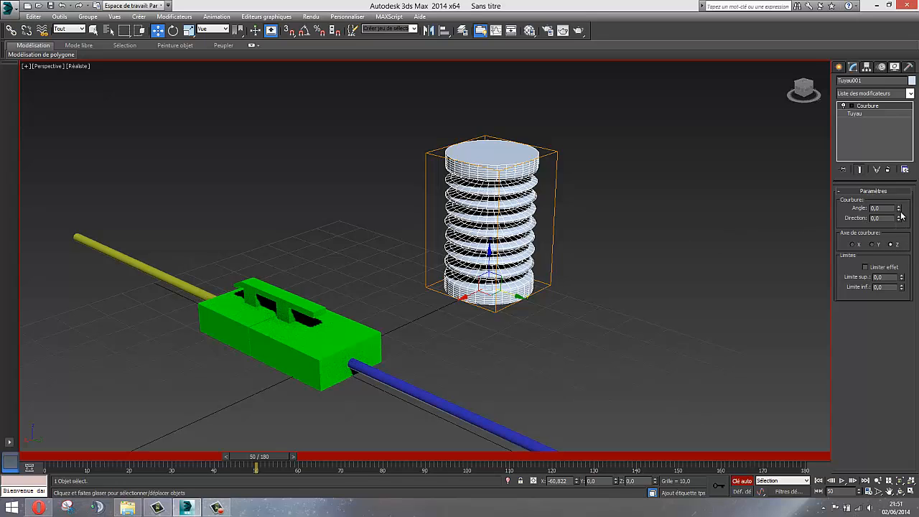
pyautogui.moveTo(900, 211); pyautogui.dragTo(897, 149)
pyautogui.doubleClick(872, 208)
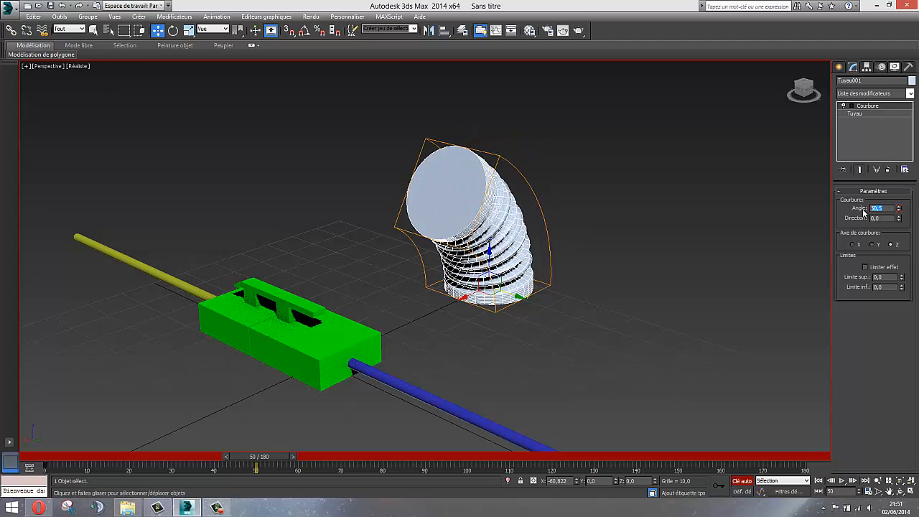
pyautogui.press('Return')
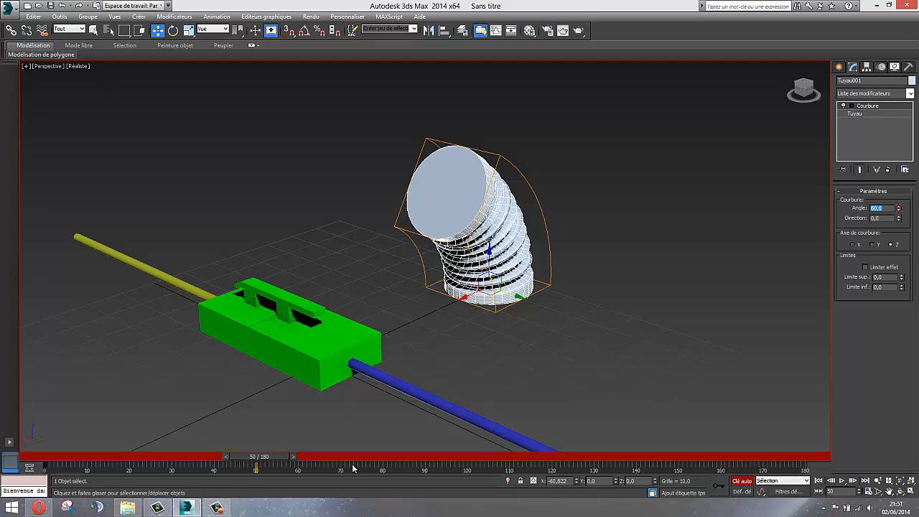
# Move the hose's unbent starting key from frame 0 to frame 30
pyautogui.moveTo(260, 459); pyautogui.dragTo(182, 459)
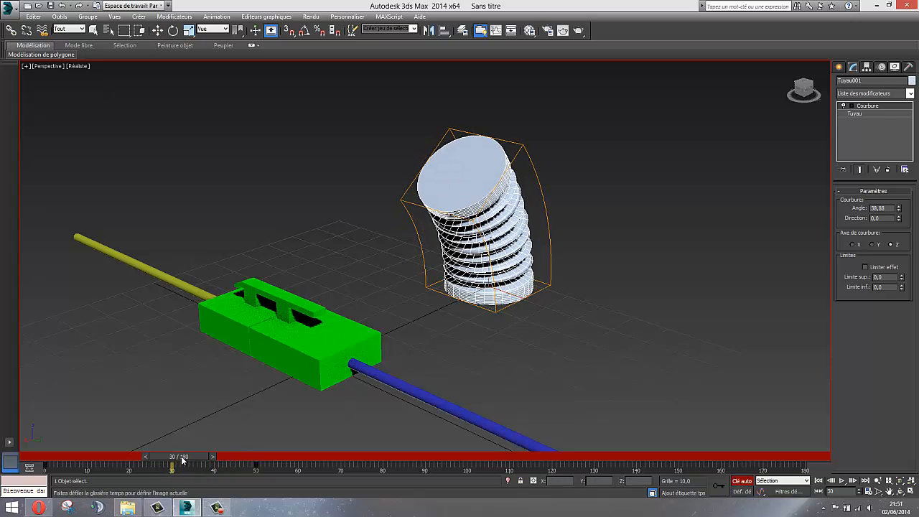
pyautogui.press('w')
pyautogui.click(44, 467)
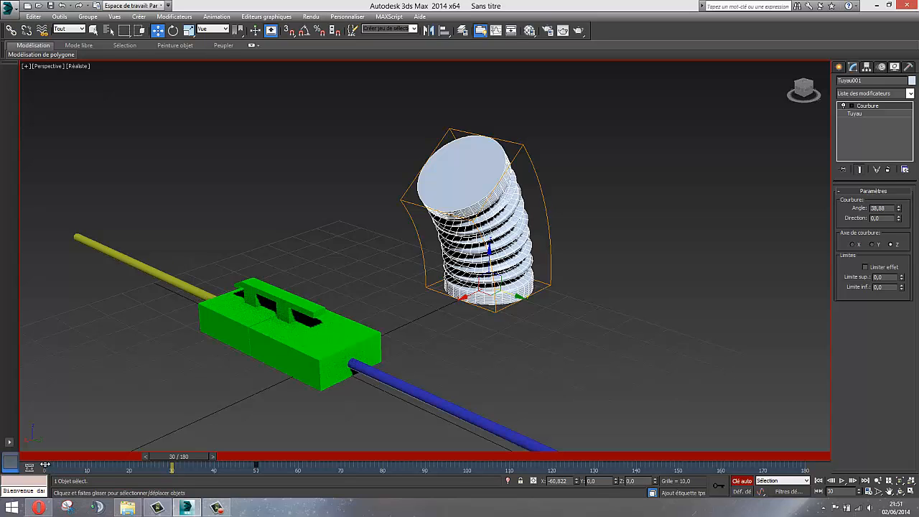
pyautogui.moveTo(44, 465); pyautogui.dragTo(344, 482)
# Copy the hose's unbent key from frame 30 to frame 70 and return to frame 0
pyautogui.press('w')
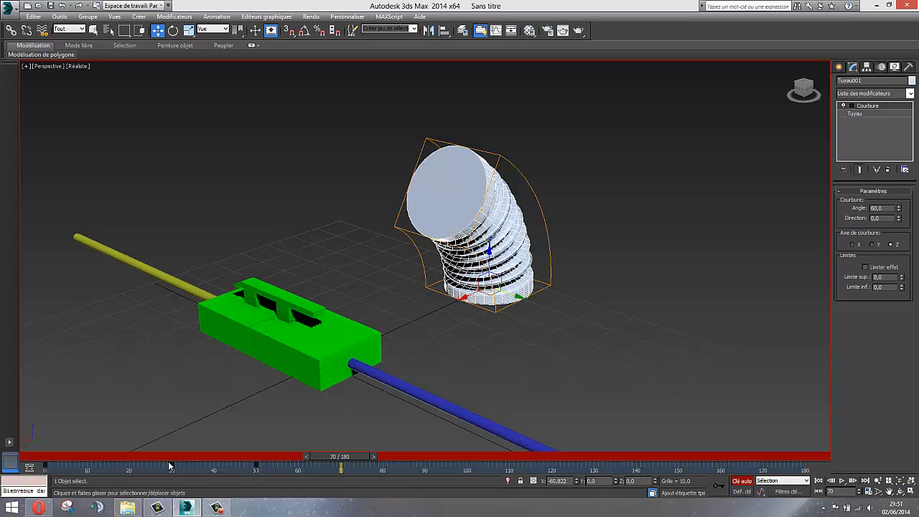
pyautogui.keyDown('shift'); pyautogui.moveTo(172, 467); pyautogui.dragTo(25, 443); pyautogui.keyUp('shift')
pyautogui.press('w')
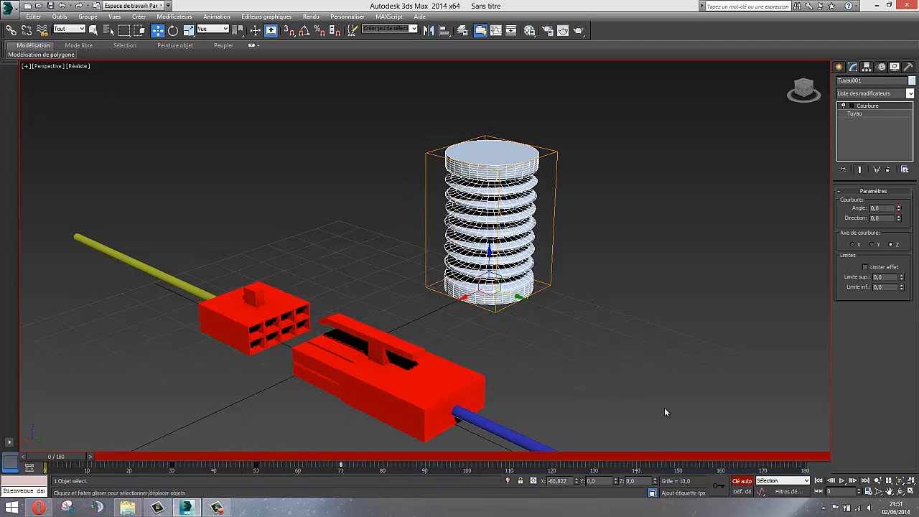
# Turn off Auto Key, play back the combined connector and hose animation, and stop it
pyautogui.click(742, 481)
pyautogui.click(841, 480)
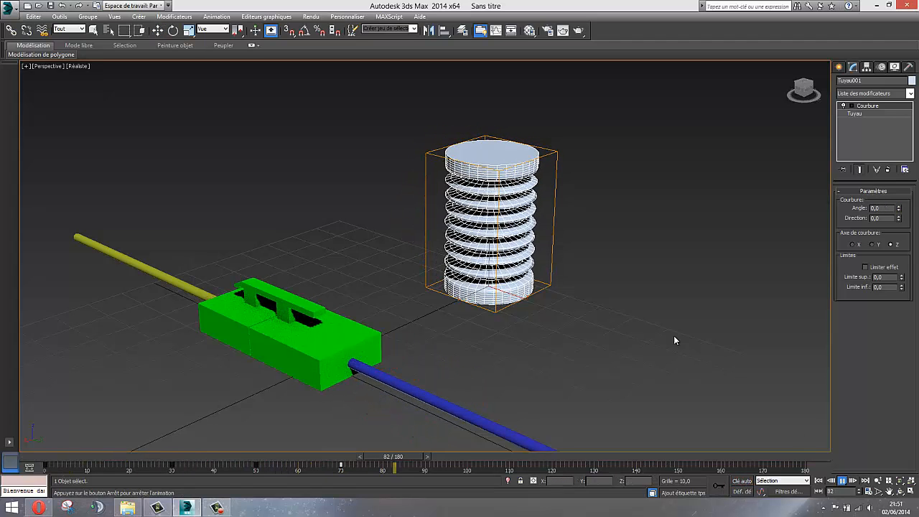
pyautogui.click(846, 481)
# Scrub from frame 0 to frame 79 to review the connector locking and the hose bending
pyautogui.moveTo(687, 463); pyautogui.dragTo(117, 385)
pyautogui.press('w')
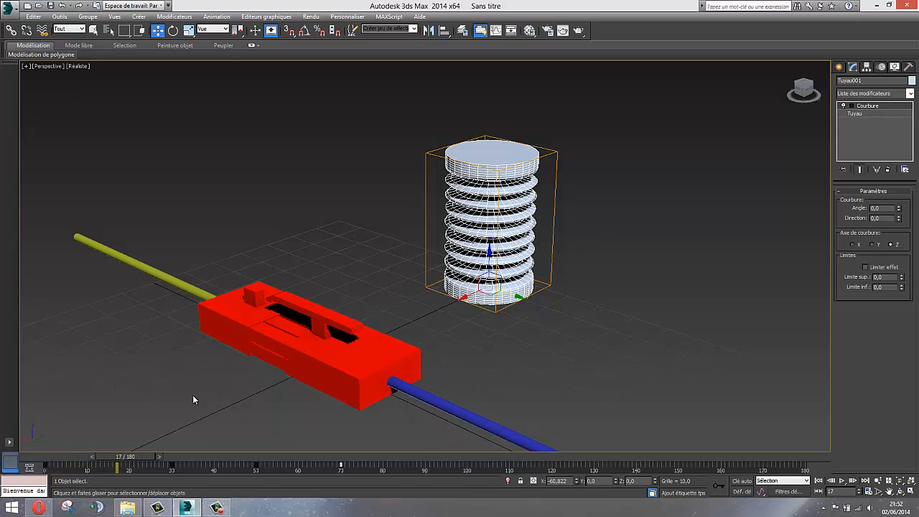
pyautogui.moveTo(126, 457); pyautogui.dragTo(39, 445)
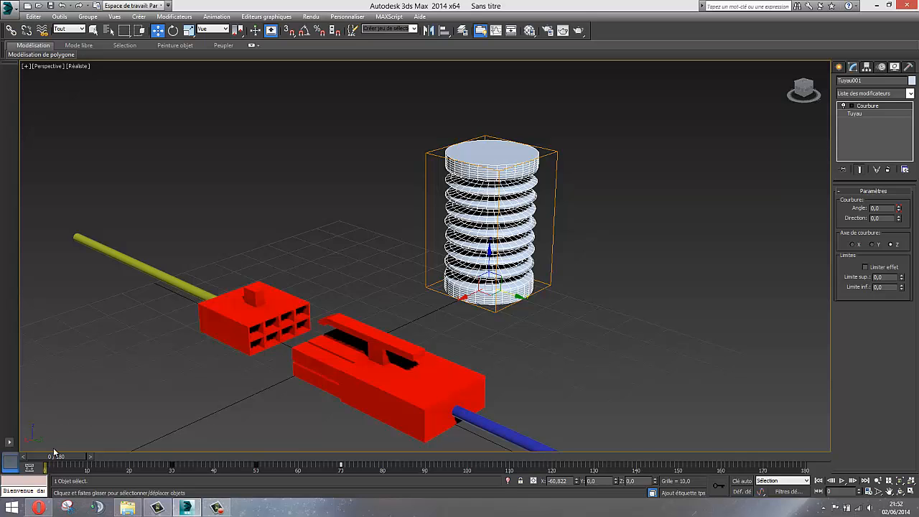
pyautogui.moveTo(59, 461); pyautogui.dragTo(387, 424)
pyautogui.press('w')
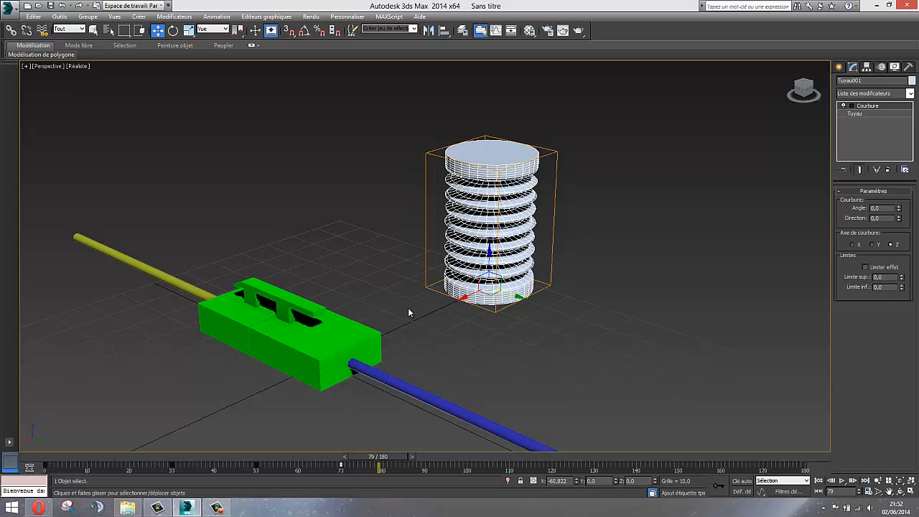
pyautogui.moveTo(409, 324); pyautogui.dragTo(433, 301, button='middle')
pyautogui.scroll(-3, 433, 302)
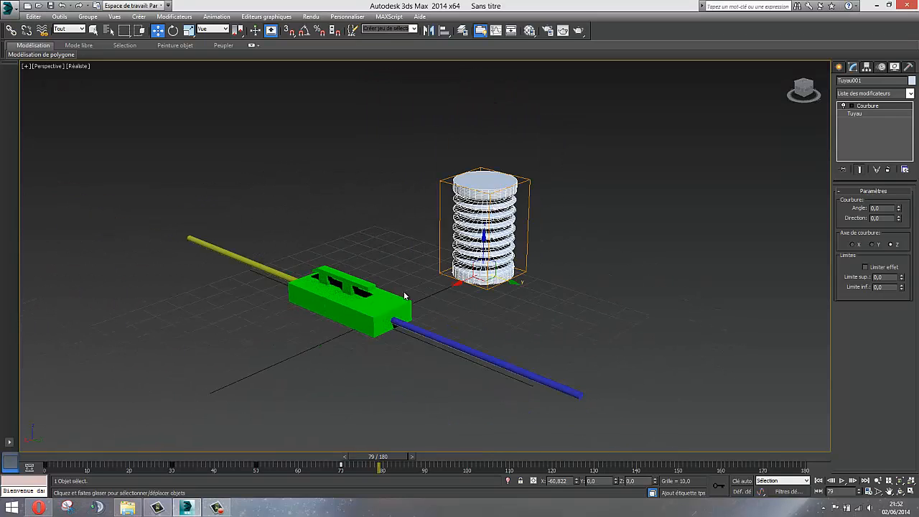
pyautogui.scroll(4, 403, 294)
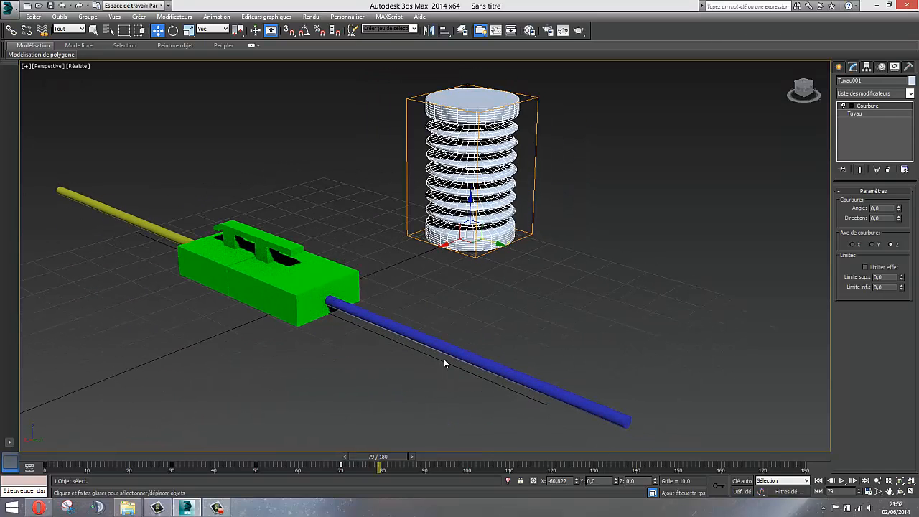